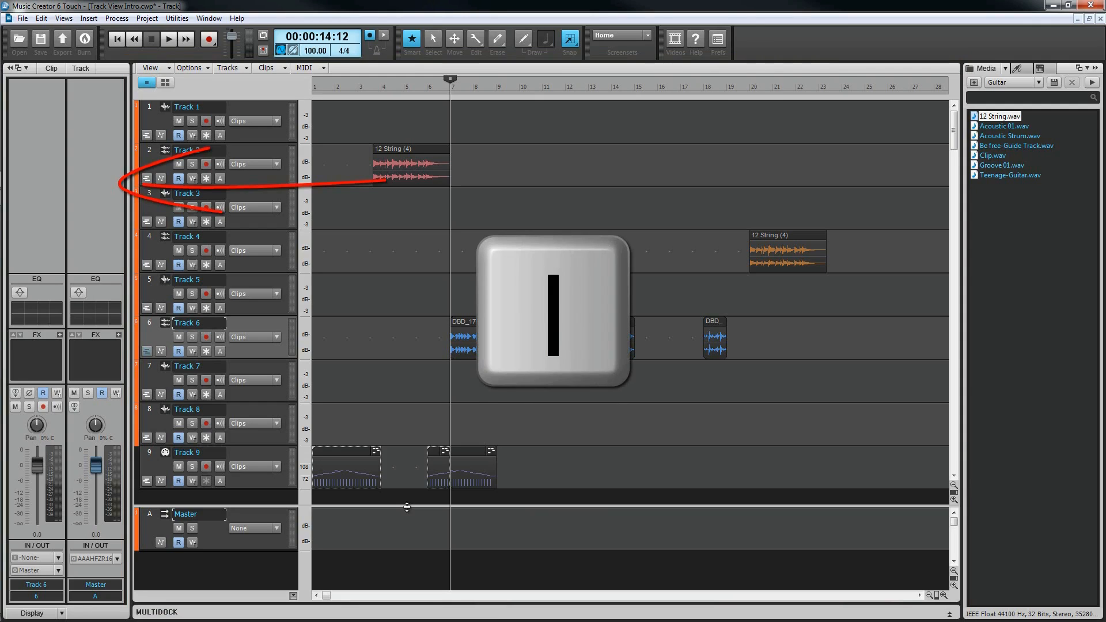
- Hide the Inspector, the Browser and the Control Bar to give the track view the full window
{"action": "key", "text": "i"}
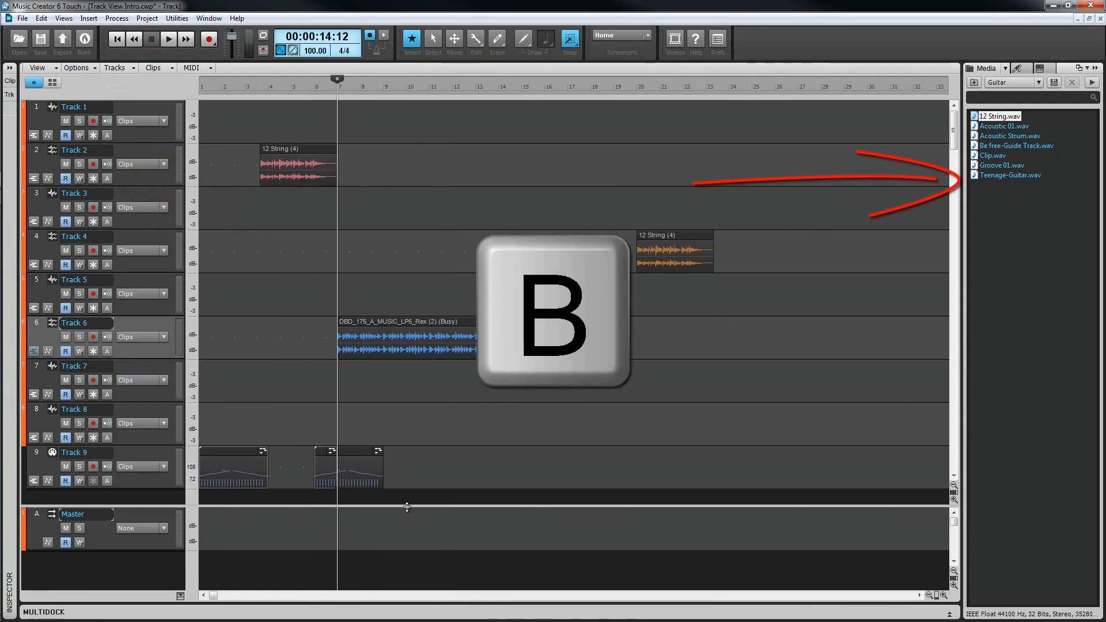
{"action": "key", "text": "b"}
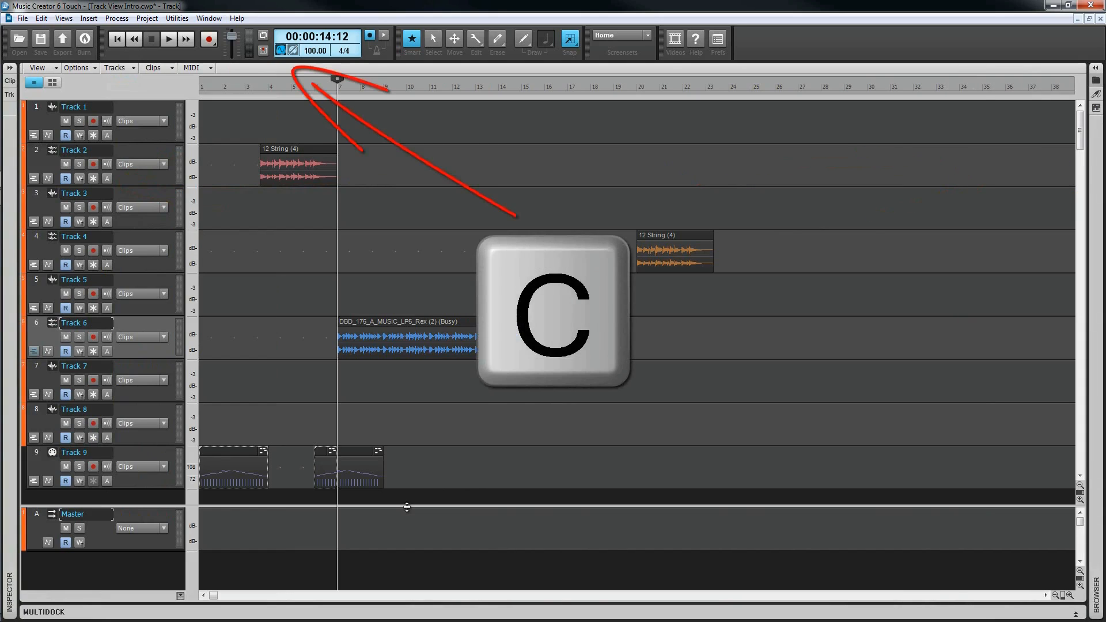
{"action": "key", "text": "c"}
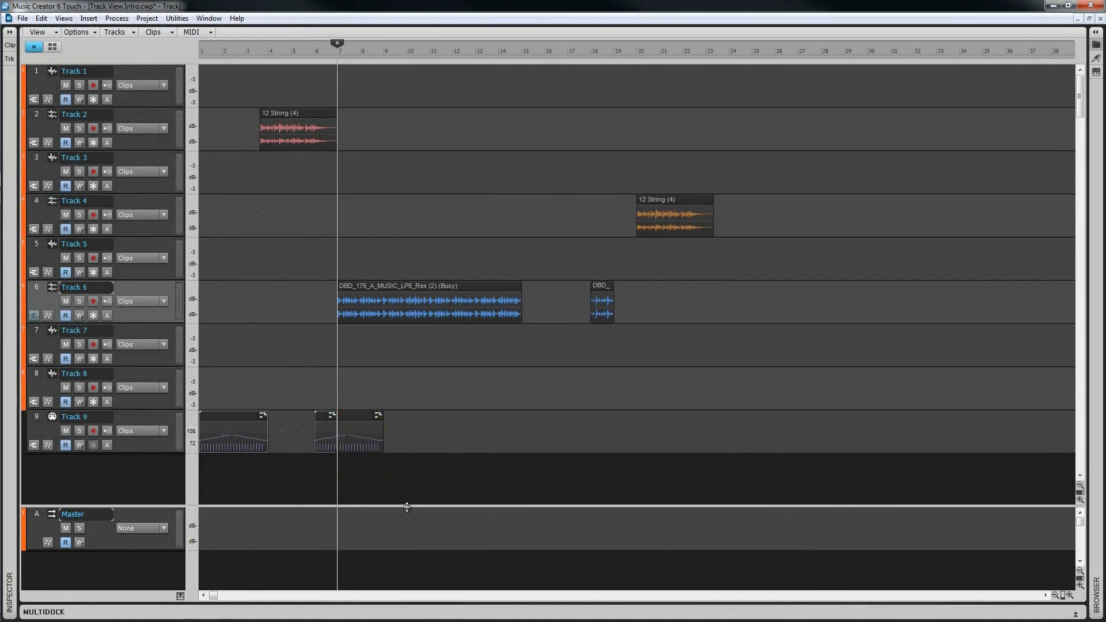
- Collapse the Master bus pane below the tracks and restore it
{"action": "double_click", "coordinate": [407, 508]}
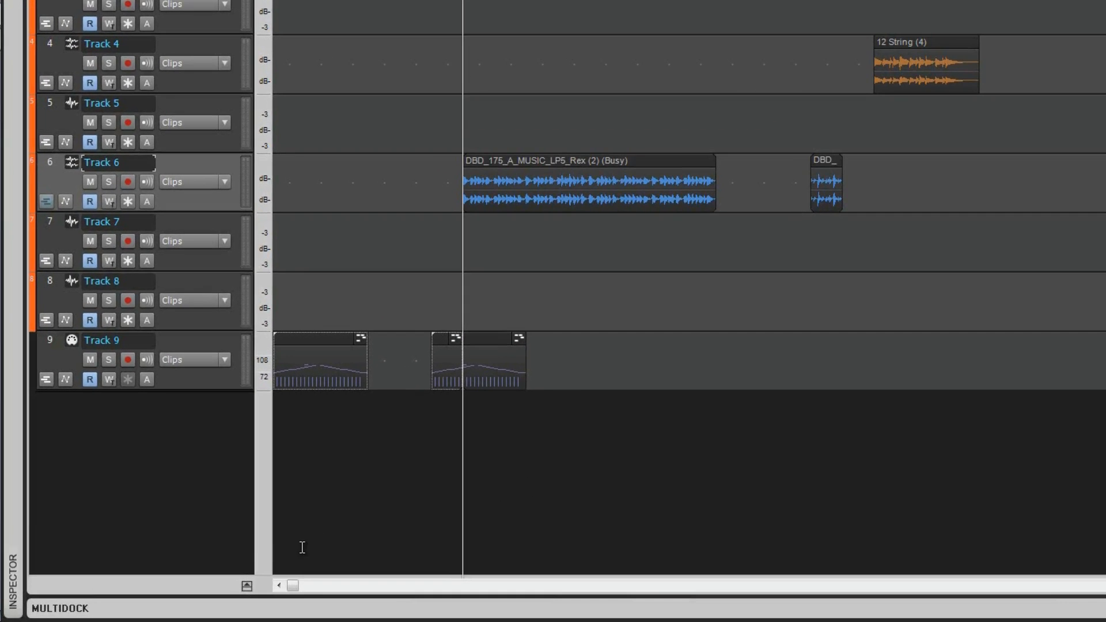
{"action": "left_click", "coordinate": [190, 594]}
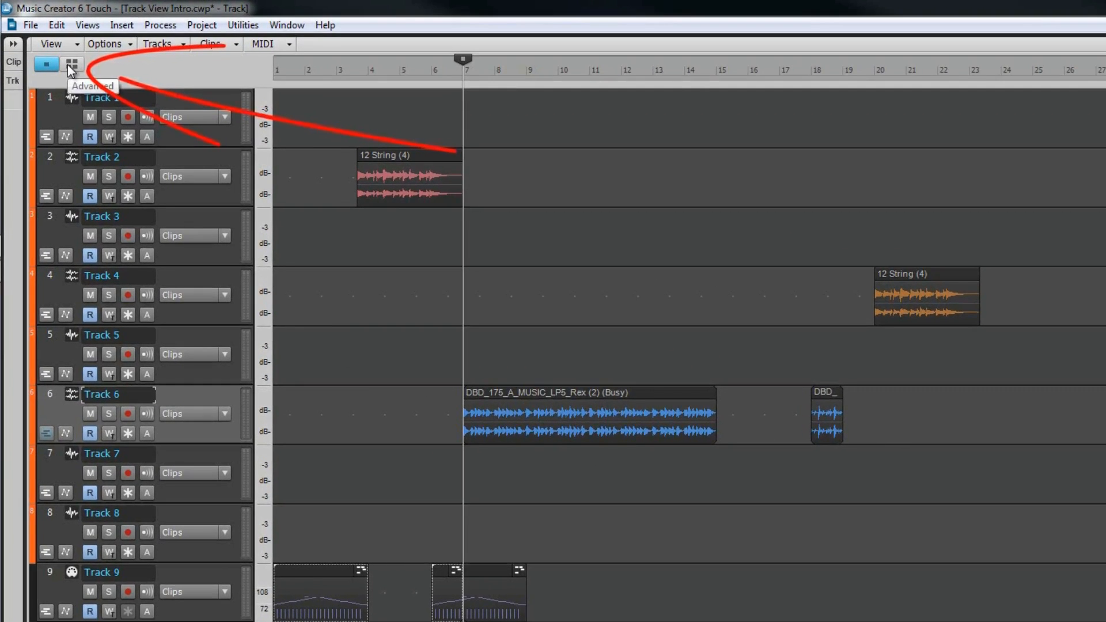
- Switch the track headers to the Advanced layout and enlarge all tracks until their Volume, Pan and Gain controls fit
{"action": "left_click", "coordinate": [71, 64]}
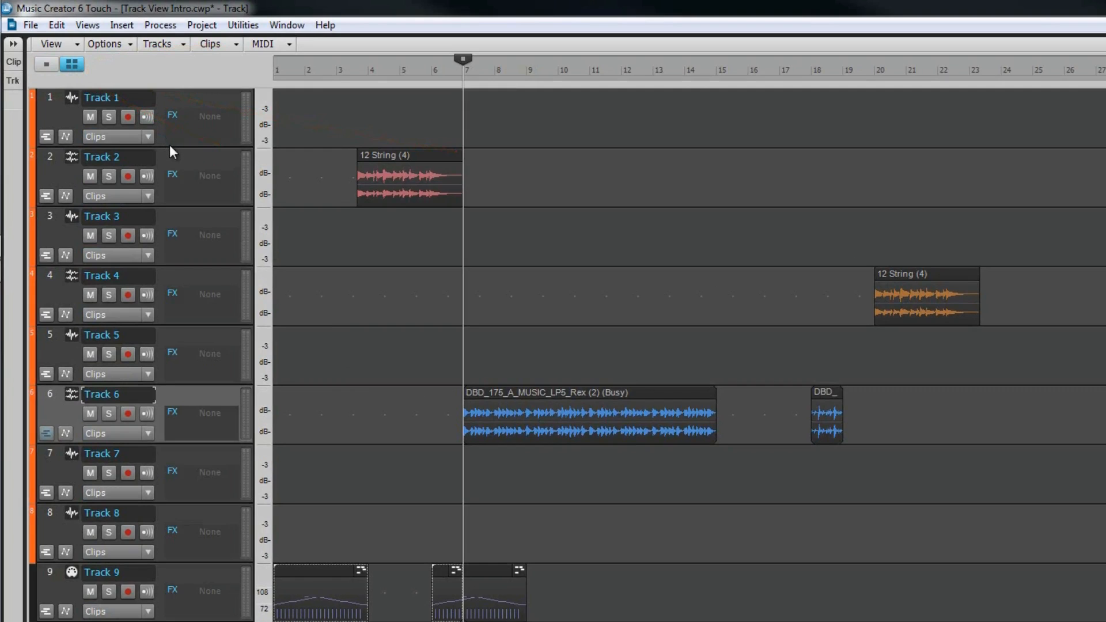
{"action": "left_click_drag", "start_coordinate": [171, 147], "coordinate": [171, 229]}
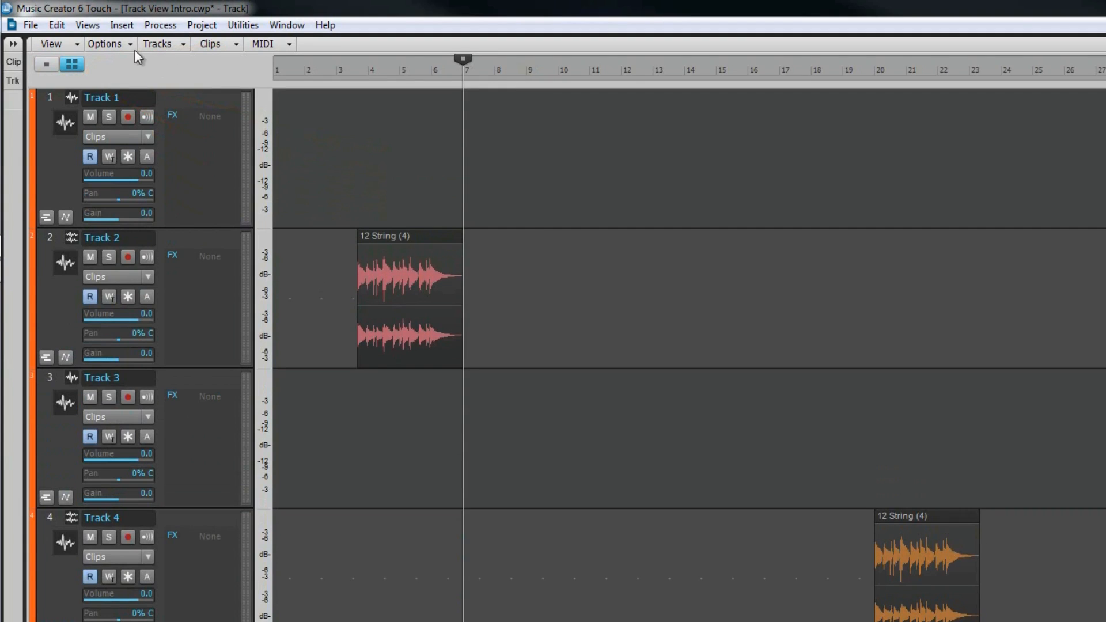
- Display Volume automation in Track 2's edit filter and return the filter to Clips
{"action": "left_click", "coordinate": [147, 277]}
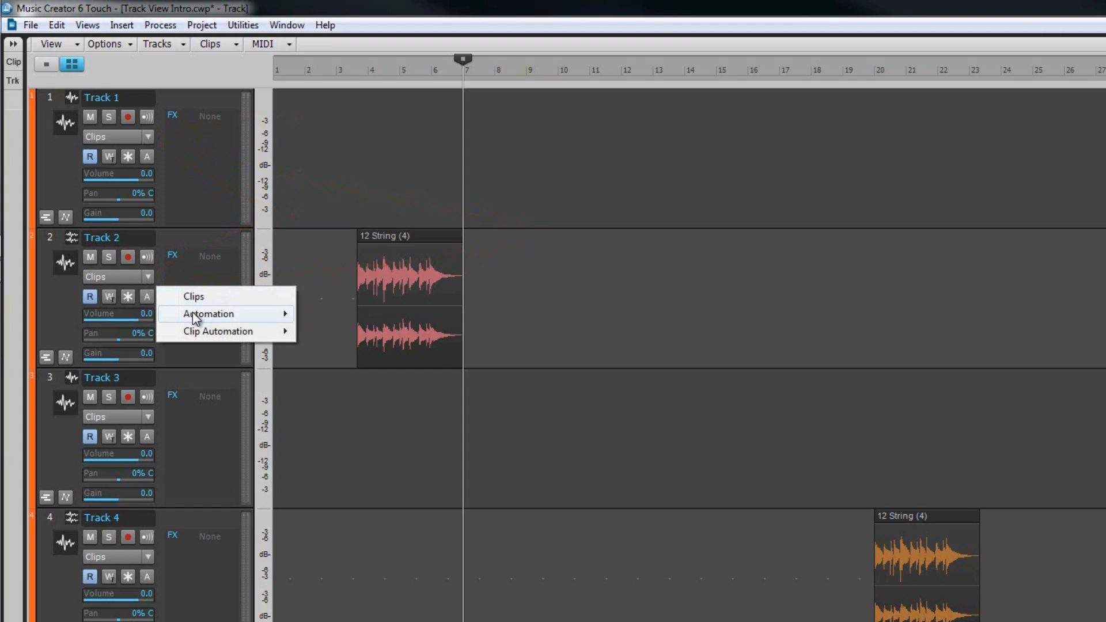
{"action": "mouse_move", "coordinate": [196, 319]}
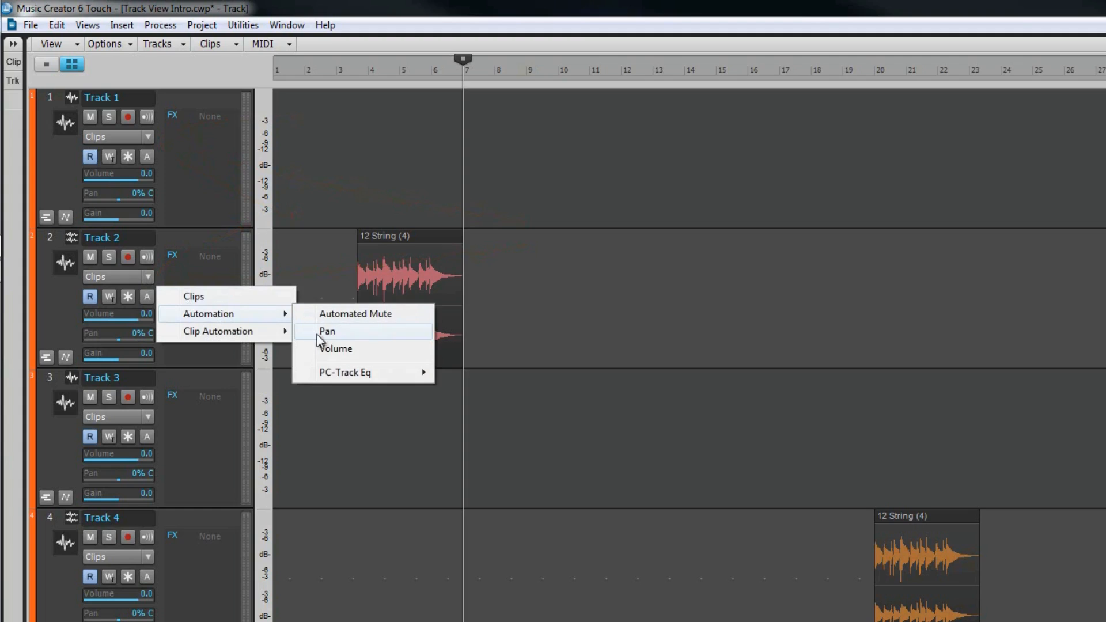
{"action": "left_click", "coordinate": [330, 348]}
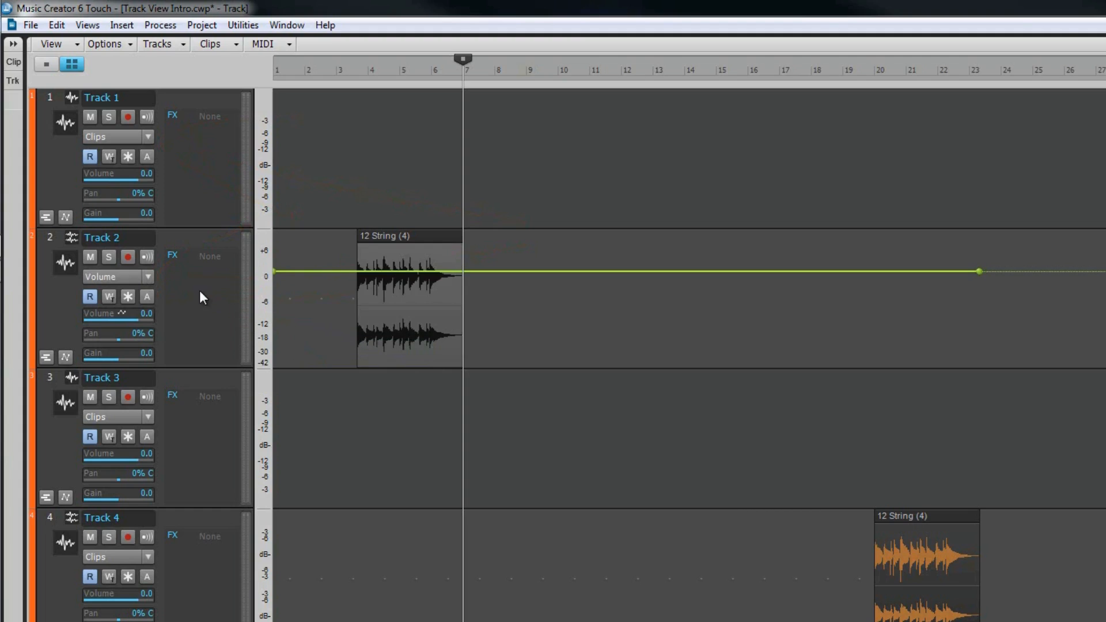
{"action": "left_click", "coordinate": [151, 276]}
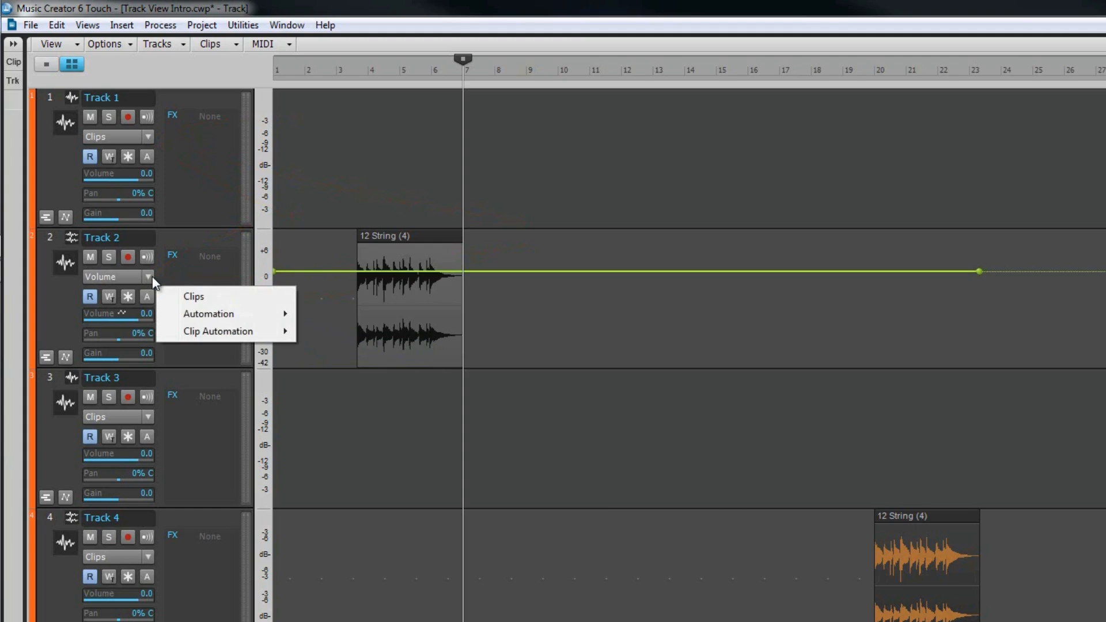
{"action": "left_click", "coordinate": [191, 297]}
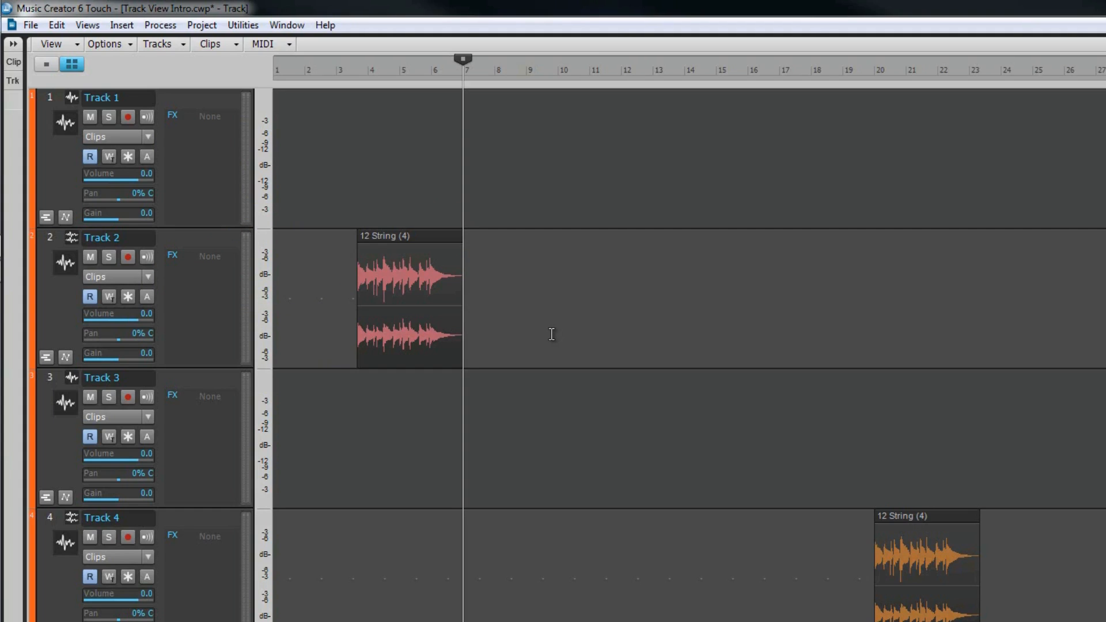
- Examine the commands available for the whole project and those specific to the track view
{"action": "left_click", "coordinate": [31, 24]}
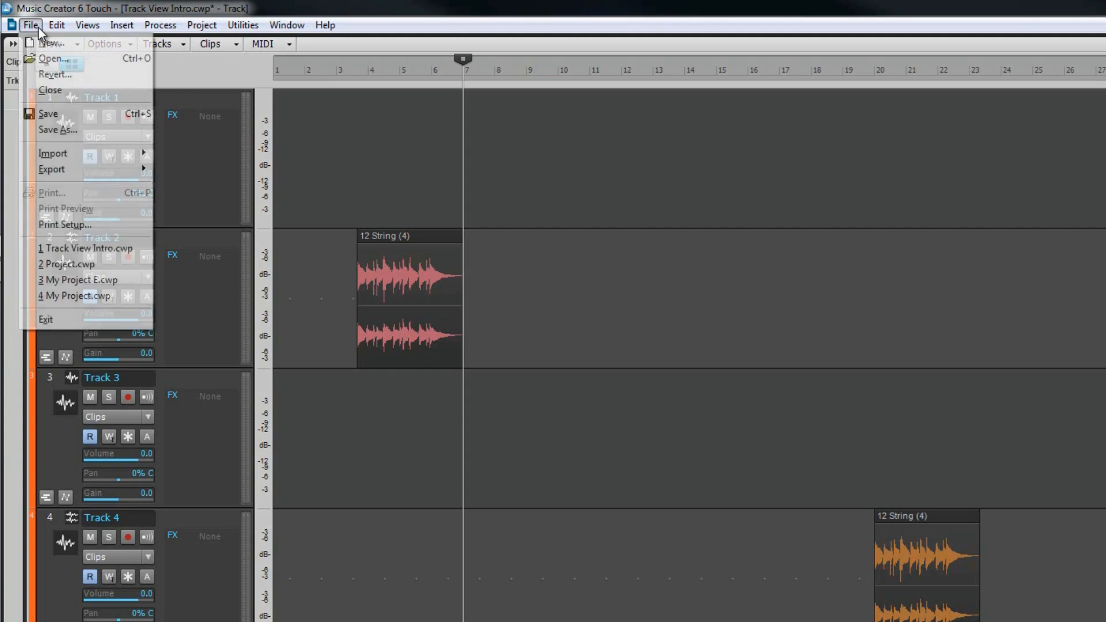
{"action": "mouse_move", "coordinate": [58, 26]}
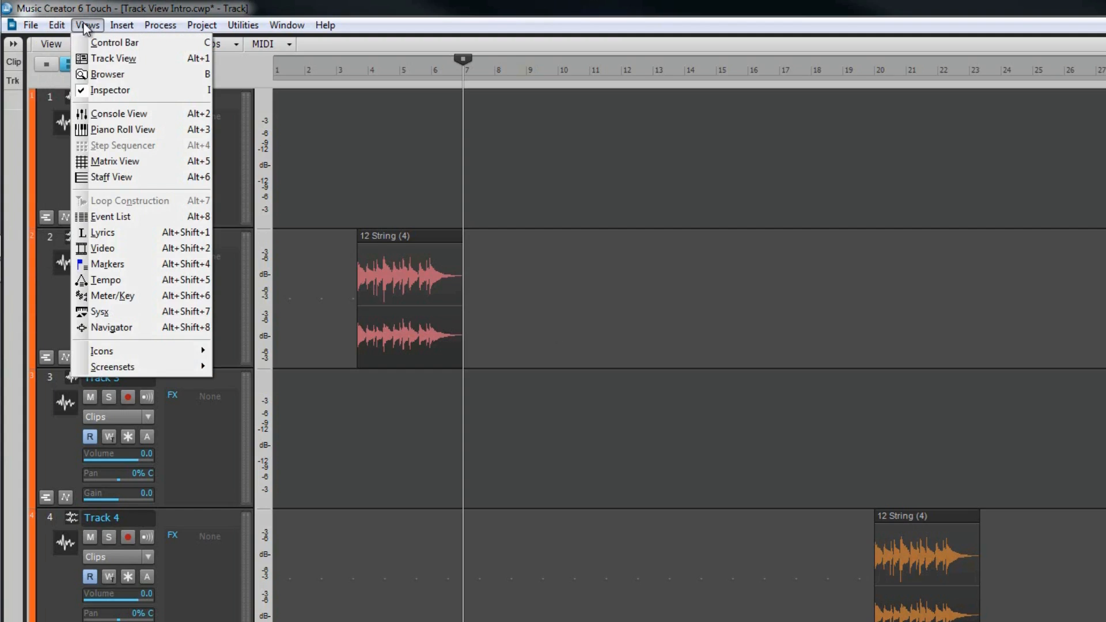
{"action": "mouse_move", "coordinate": [154, 27]}
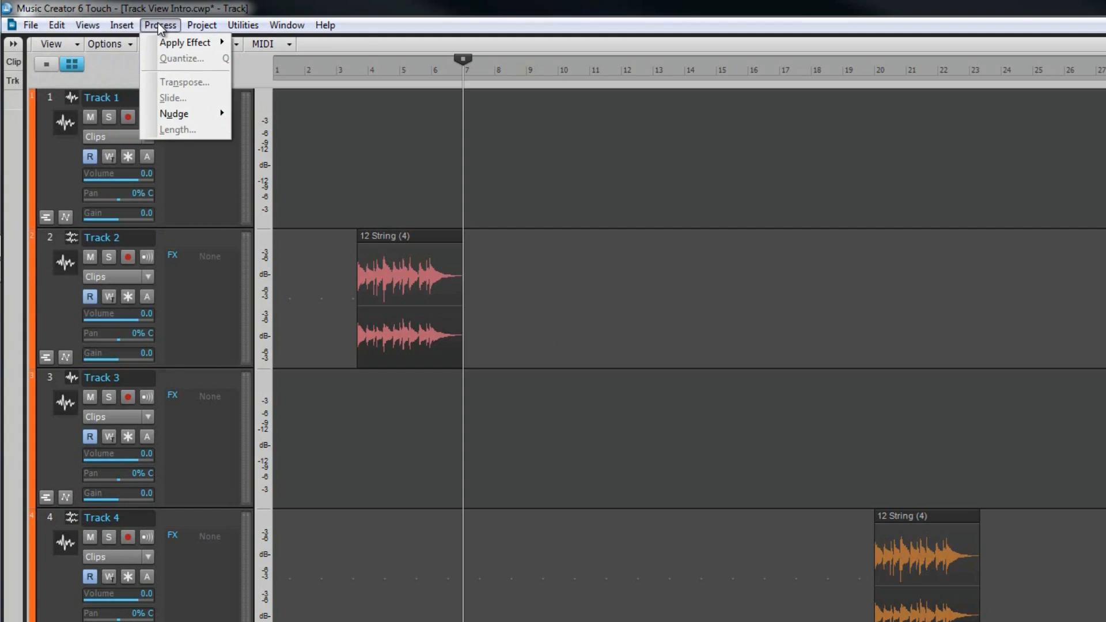
{"action": "mouse_move", "coordinate": [198, 28]}
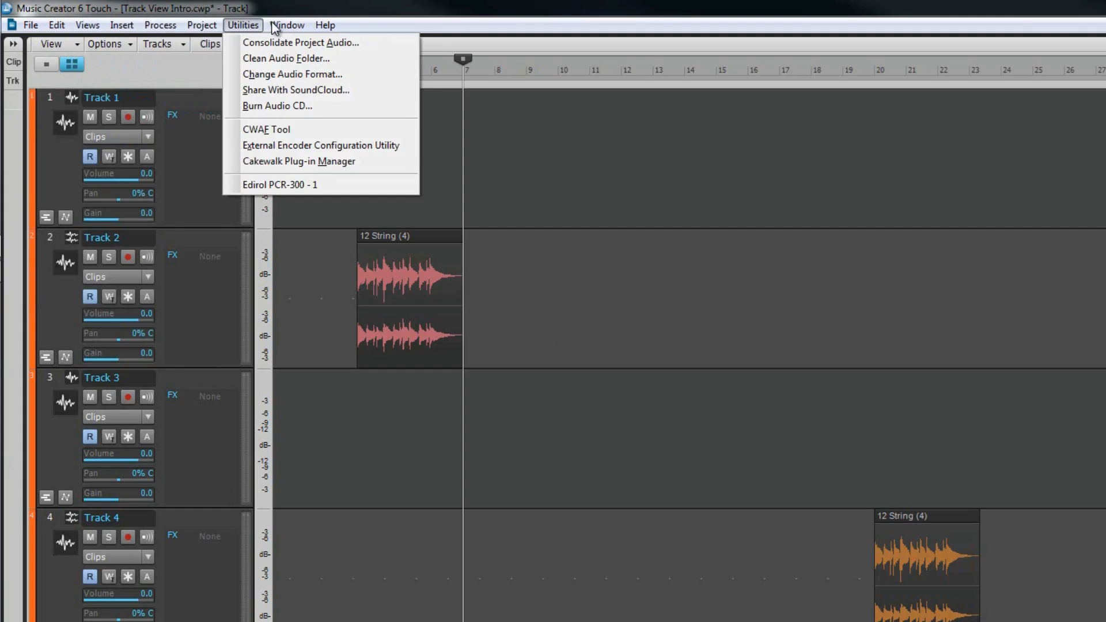
{"action": "mouse_move", "coordinate": [317, 27]}
{"action": "left_click", "coordinate": [100, 71]}
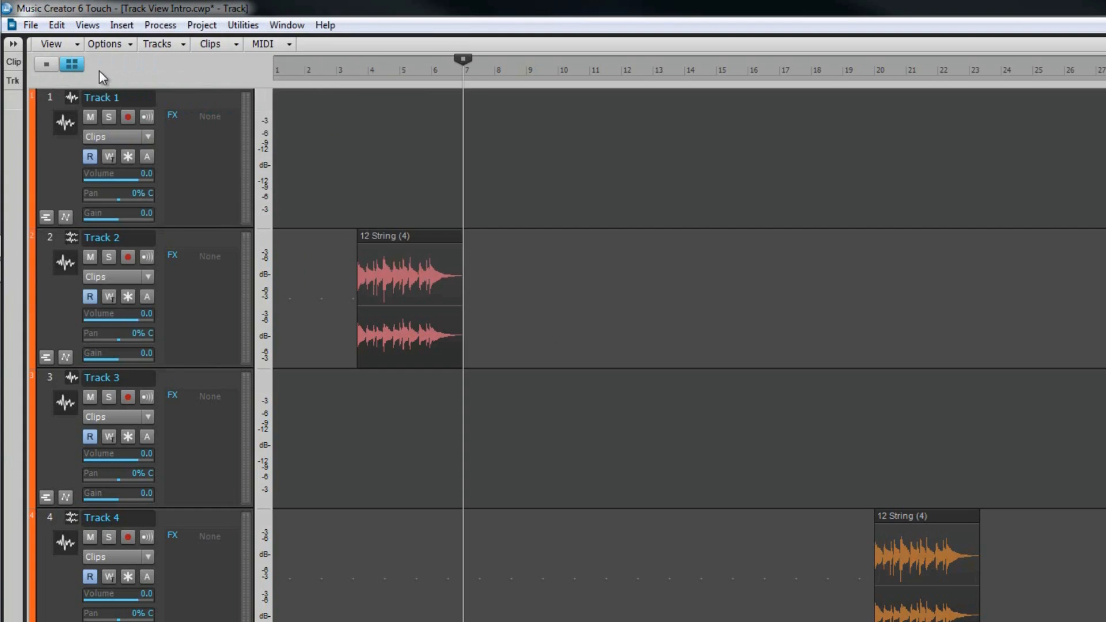
{"action": "left_click", "coordinate": [74, 43]}
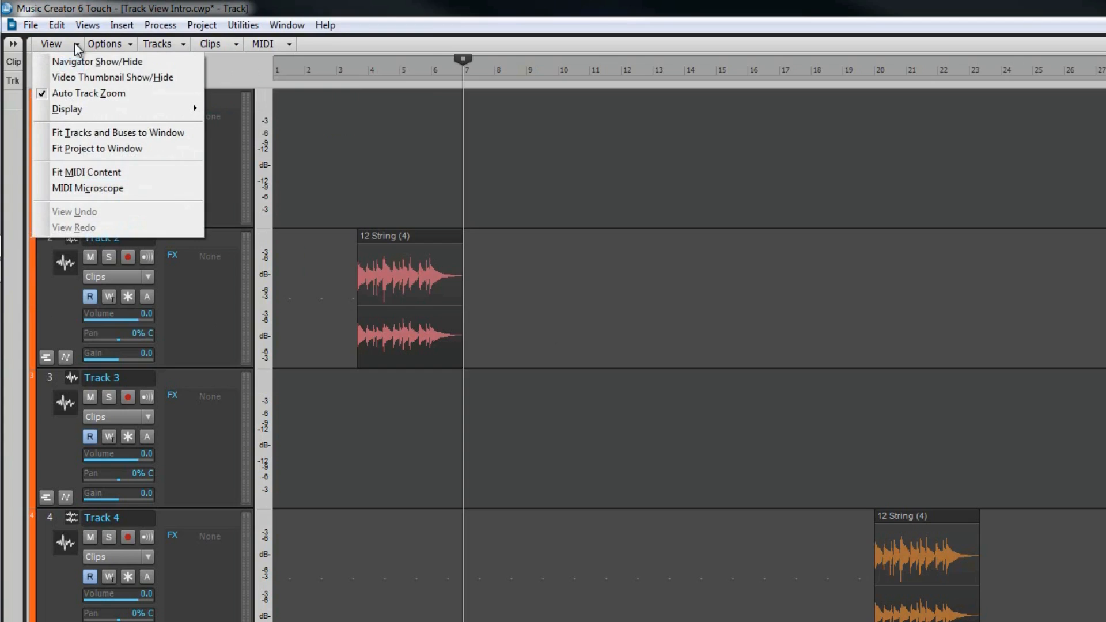
{"action": "left_click", "coordinate": [132, 44]}
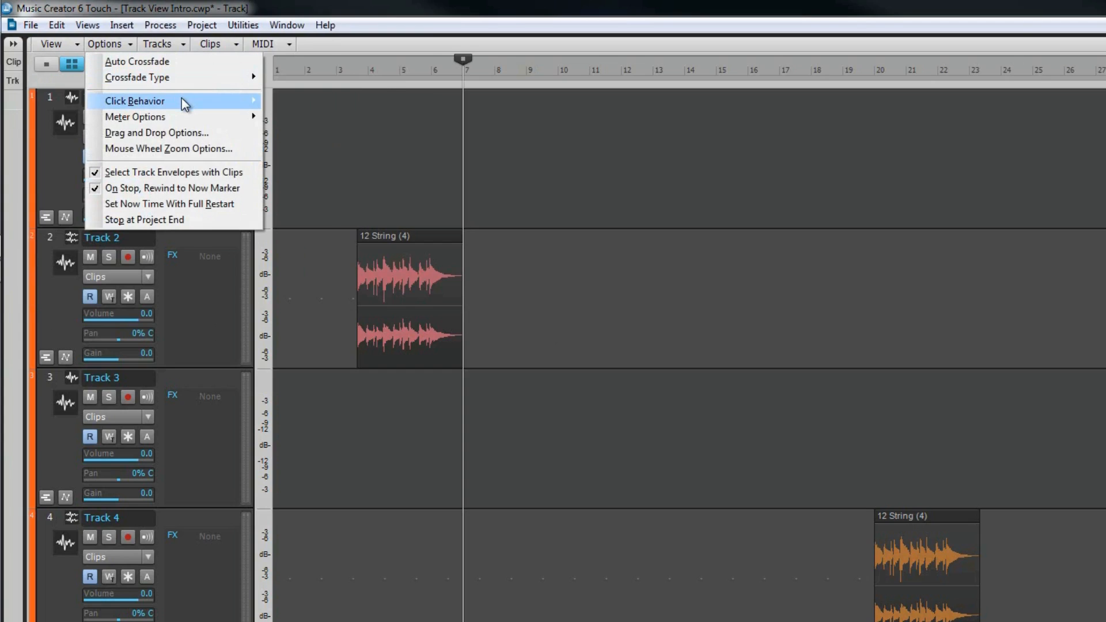
{"action": "left_click", "coordinate": [183, 44]}
{"action": "left_click", "coordinate": [236, 44]}
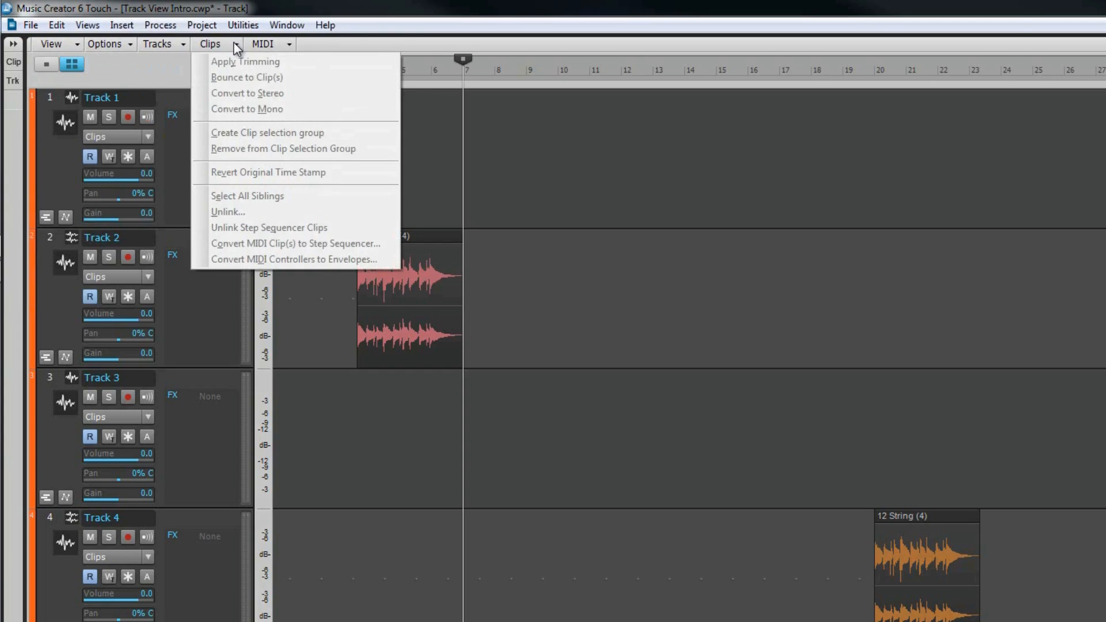
{"action": "left_click", "coordinate": [291, 44]}
{"action": "left_click", "coordinate": [480, 43]}
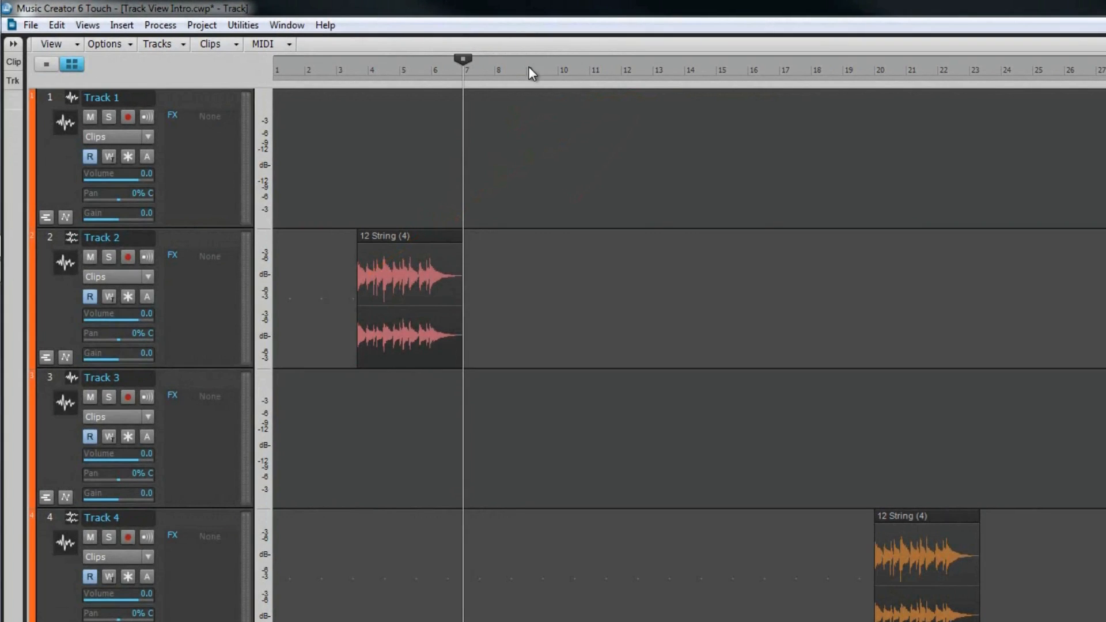
- Examine the time ruler's marker, loop and punch options and its available time formats
{"action": "right_click", "coordinate": [531, 72]}
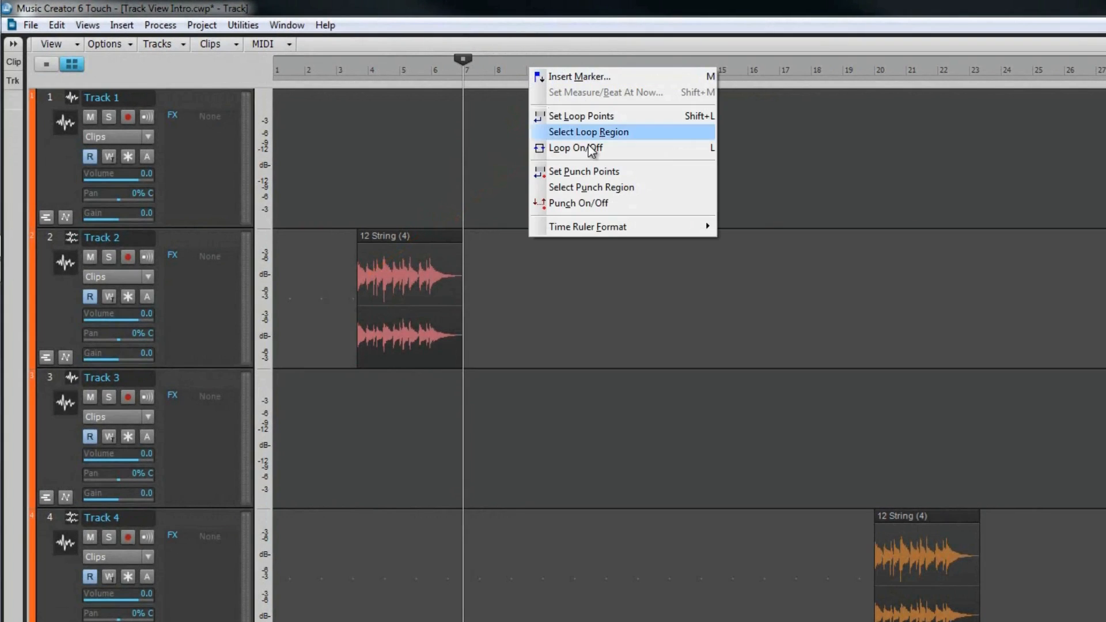
{"action": "mouse_move", "coordinate": [591, 227]}
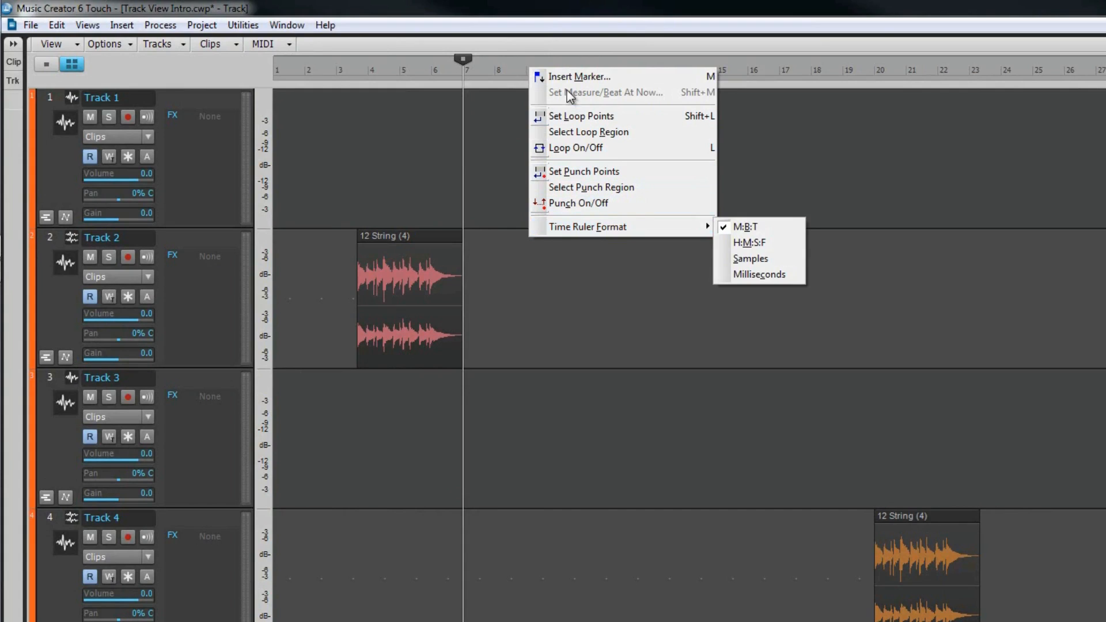
{"action": "left_click", "coordinate": [544, 41]}
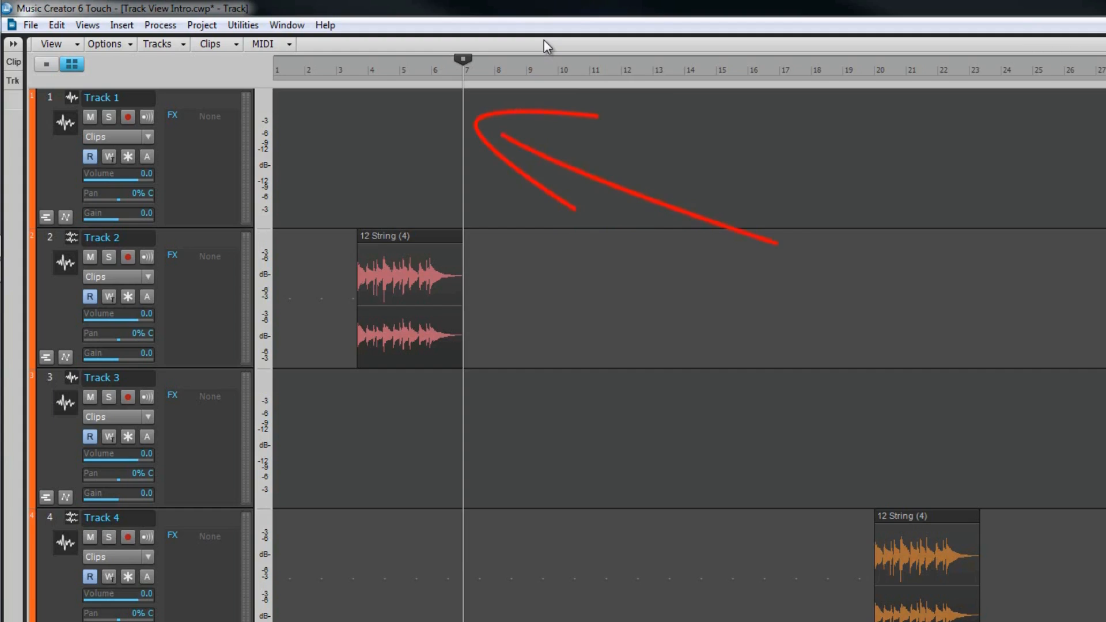
- Play the project from the now marker at measure 7 and stop playback
{"action": "key", "text": "space"}
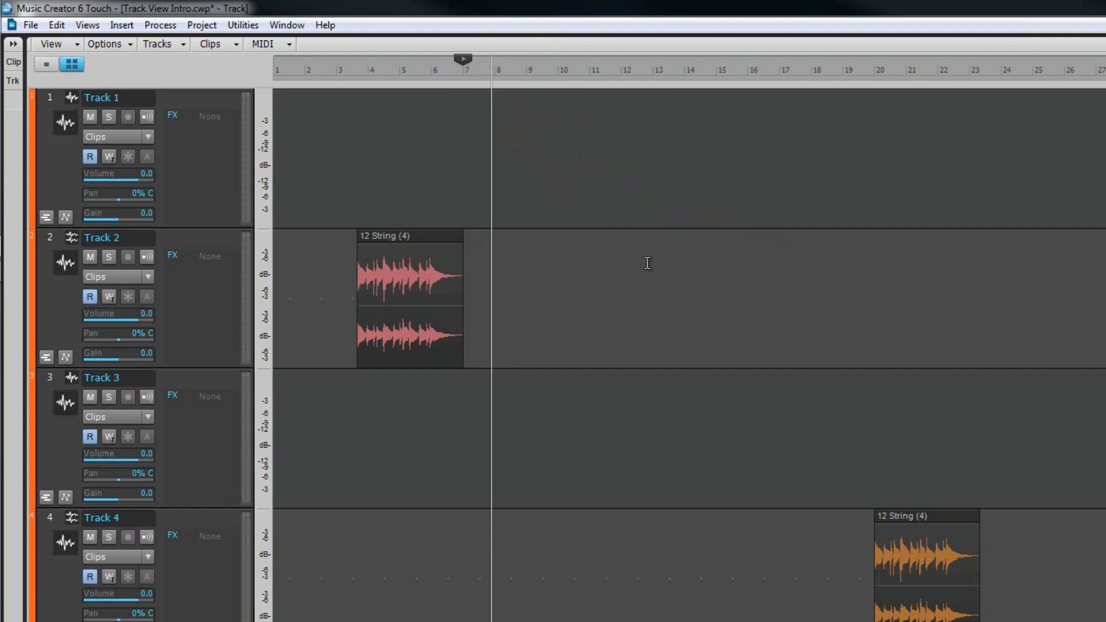
{"action": "key", "text": "space"}
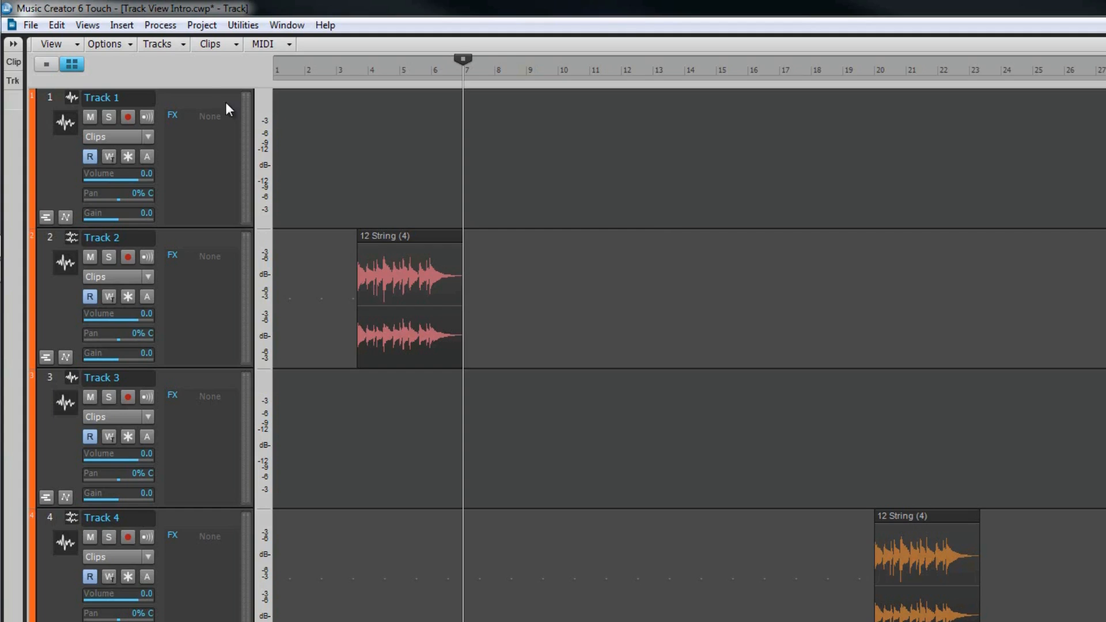
- Show the current time above the track headers in M:B:T format
{"action": "right_click", "coordinate": [197, 66]}
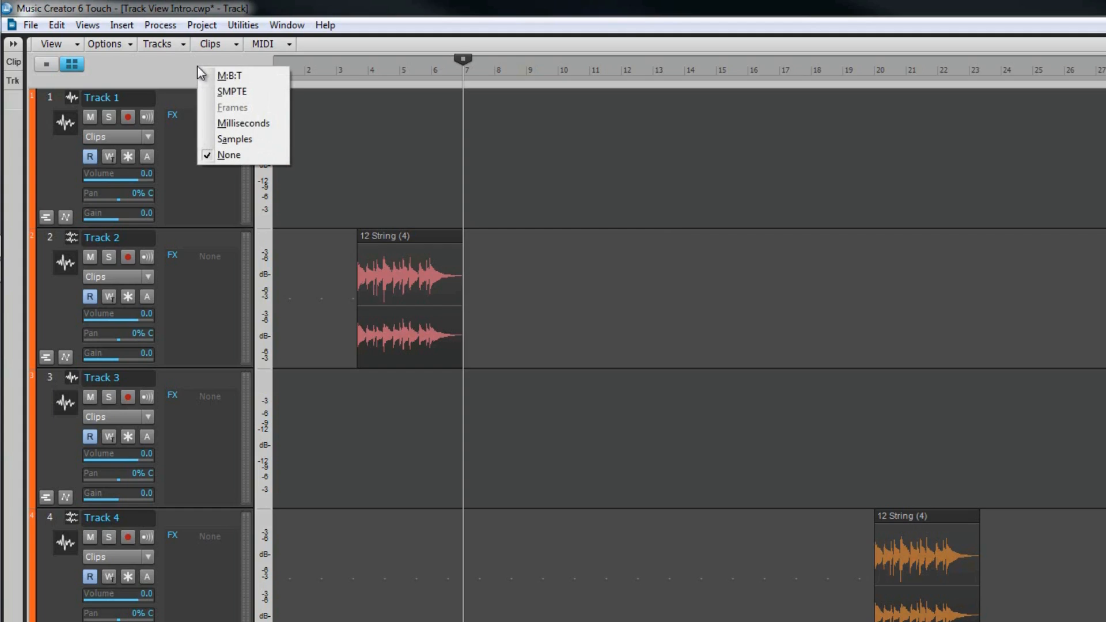
{"action": "left_click", "coordinate": [245, 77]}
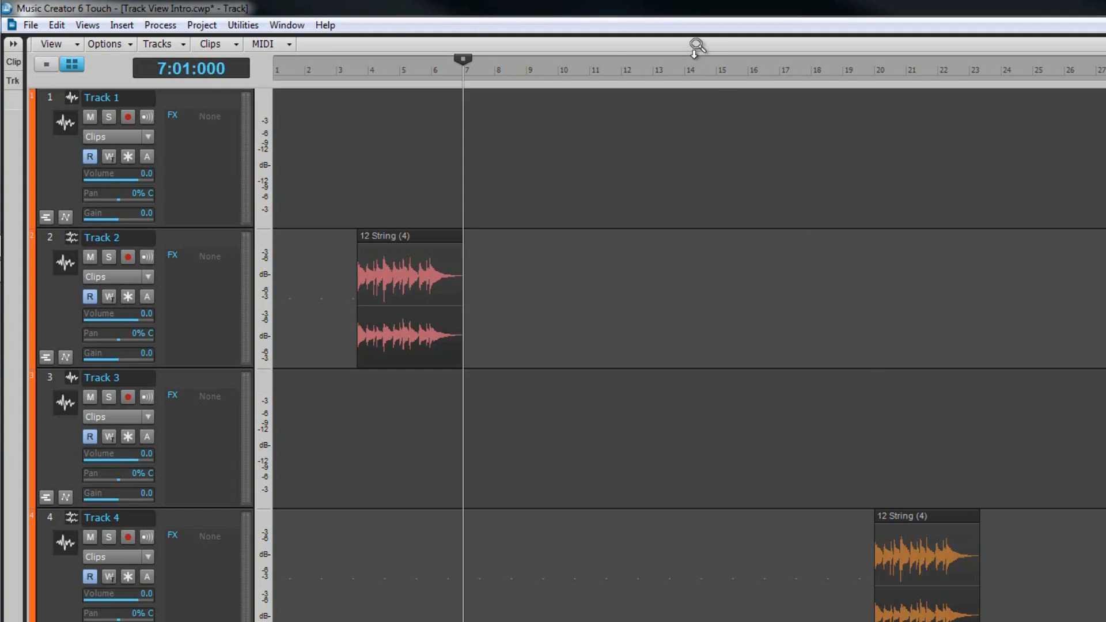
- Zoom the timeline and the track heights until Tracks 3 to 9 fit above the Master bus
{"action": "left_click_drag", "start_coordinate": [693, 56], "coordinate": [1008, 65]}
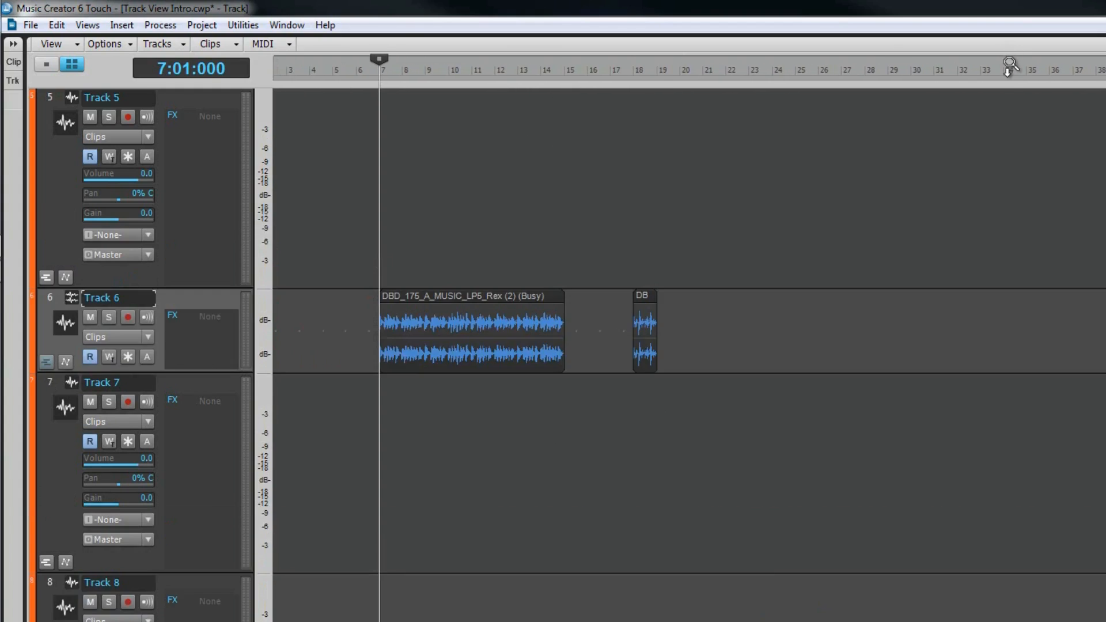
{"action": "mouse_move", "coordinate": [1009, 65]}
{"action": "left_mouse_down"}
{"action": "mouse_move", "coordinate": [1012, 73]}
{"action": "mouse_move", "coordinate": [1007, 47]}
{"action": "left_mouse_up"}
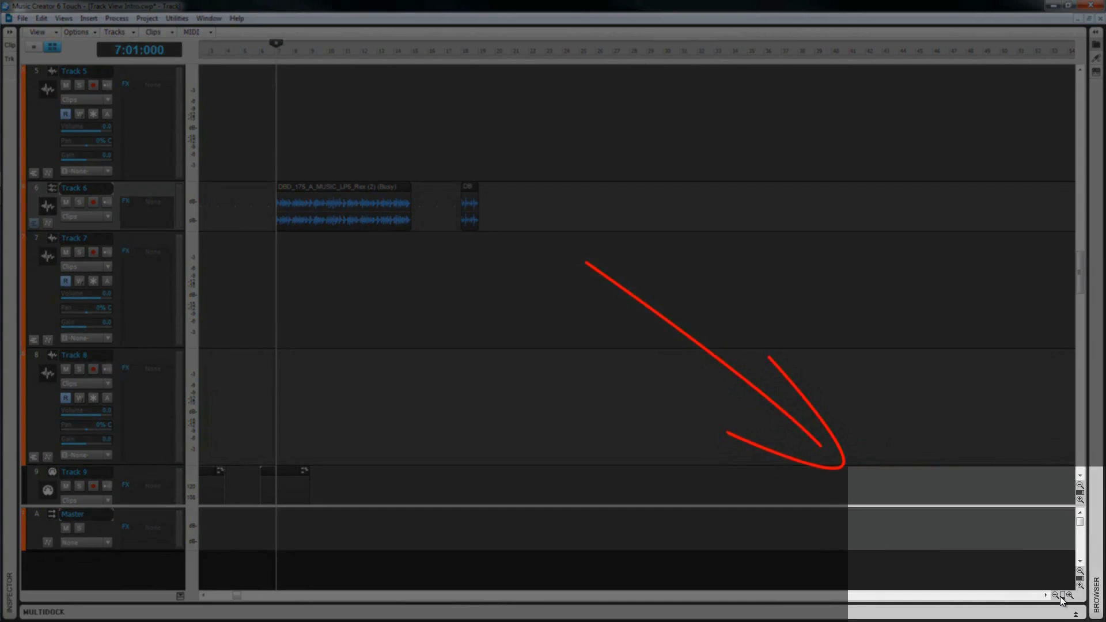
{"action": "left_click_drag", "start_coordinate": [1063, 596], "coordinate": [991, 585]}
{"action": "key", "text": "ctrl+Right"}
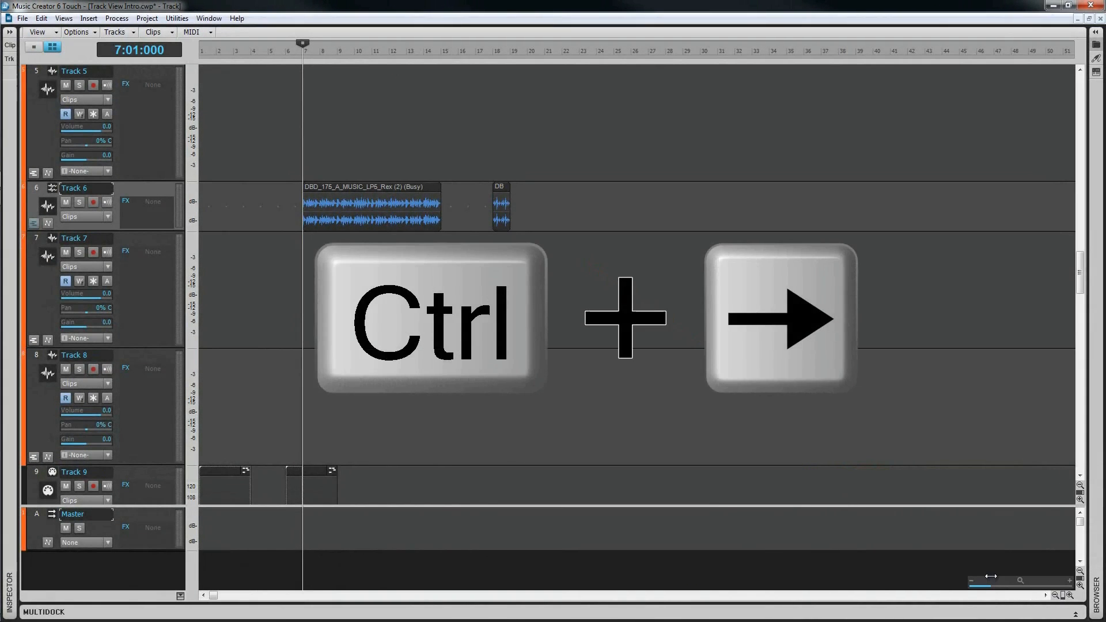
{"action": "key", "text": "ctrl+Left"}
{"action": "key", "text": "ctrl+Up"}
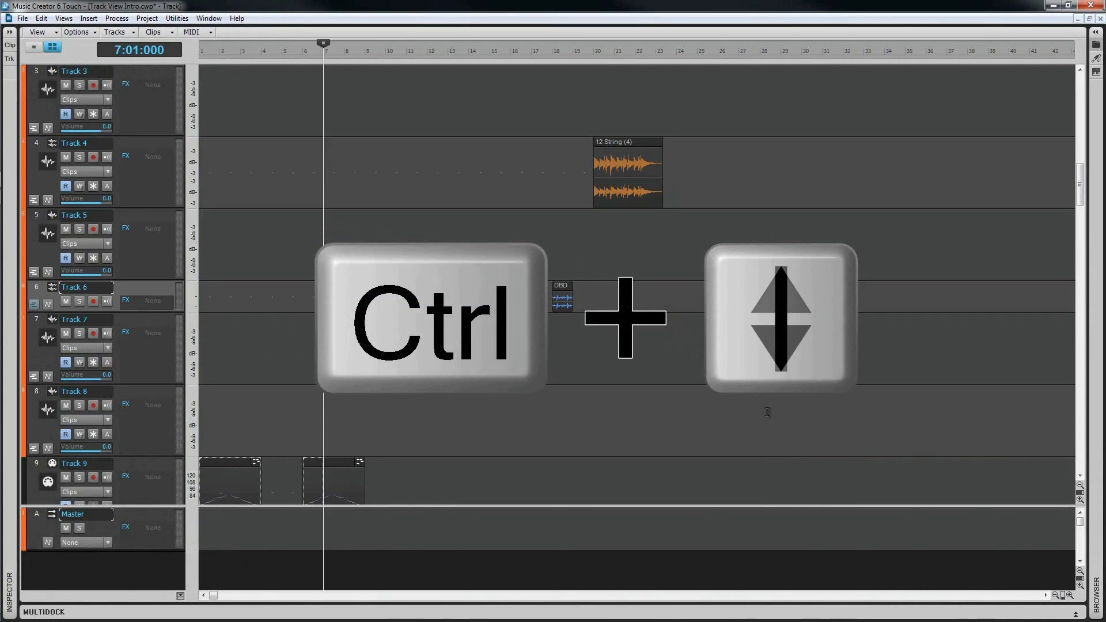
{"action": "key", "text": "ctrl+Left"}
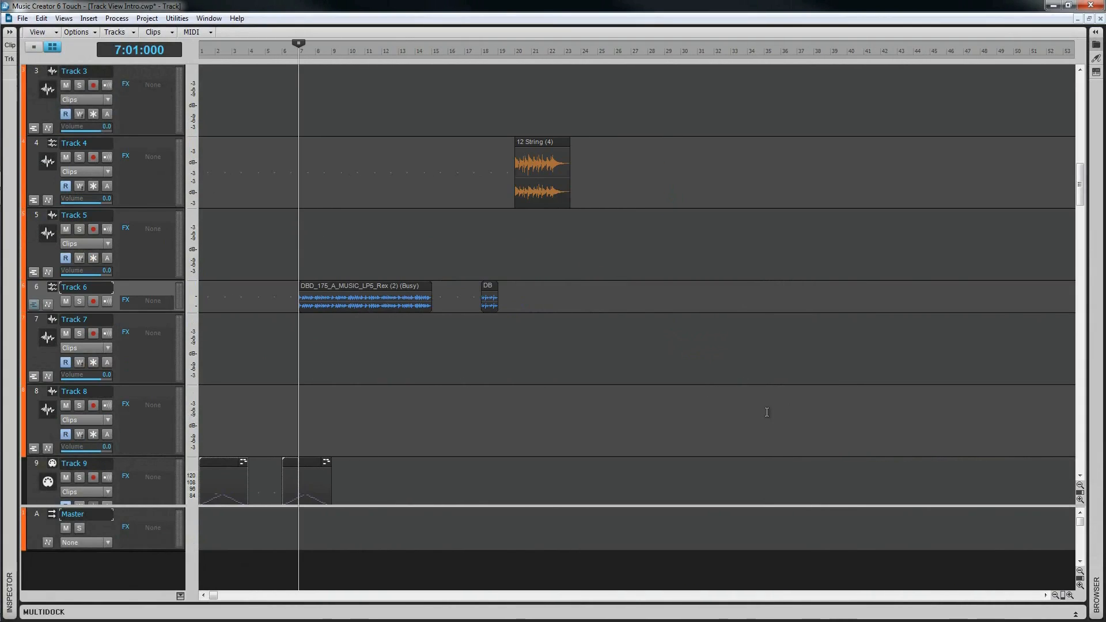
{"action": "key", "text": "ctrl+Down"}
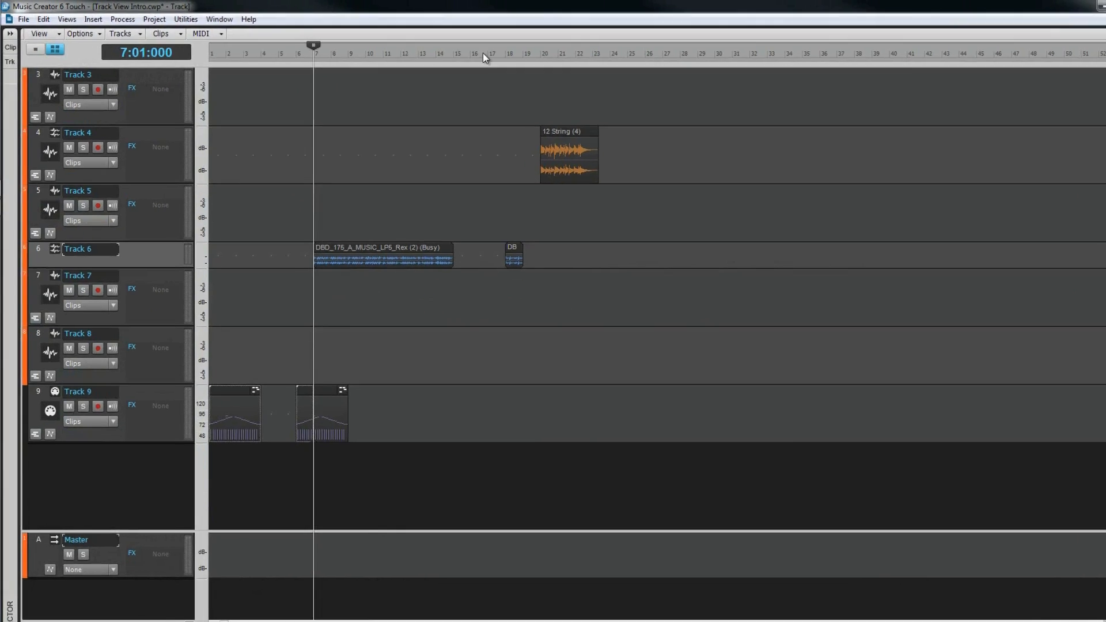
- Insert a marker named "Chorus Start" at the now time, measure 7
{"action": "right_click", "coordinate": [463, 55]}
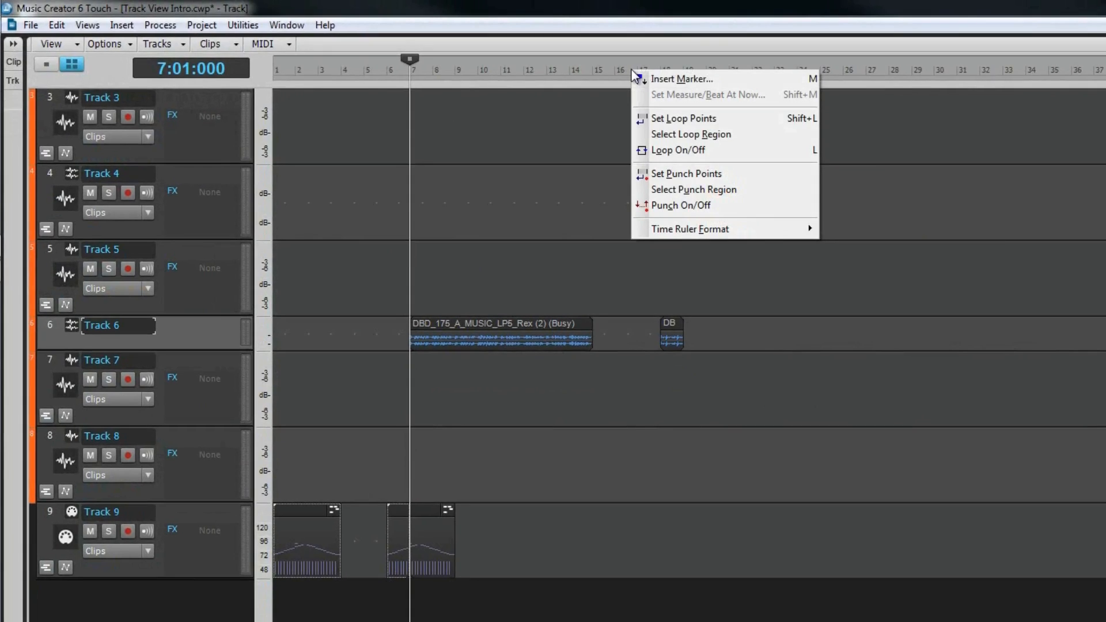
{"action": "left_click", "coordinate": [683, 78]}
{"action": "type", "text": "Ch"}
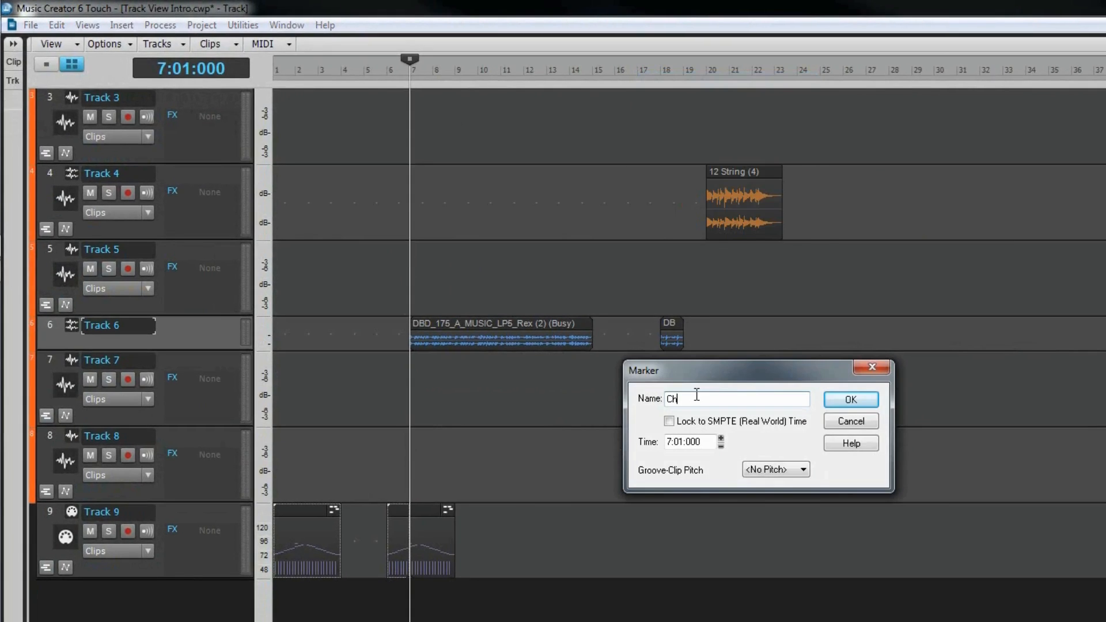
{"action": "type", "text": "orus Start"}
{"action": "key", "text": "Return"}
- Move the now time to measure 18 and insert a marker named "Verse 2" there
{"action": "left_click", "coordinate": [660, 64]}
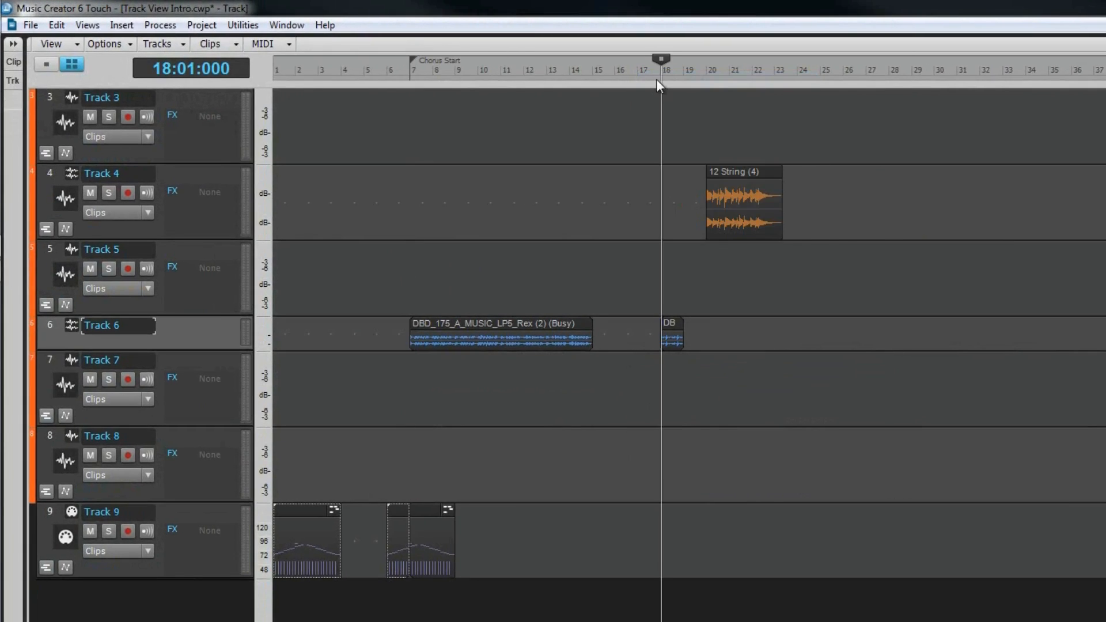
{"action": "right_click", "coordinate": [660, 72]}
{"action": "left_click", "coordinate": [676, 79]}
{"action": "type", "text": "Verse 2"}
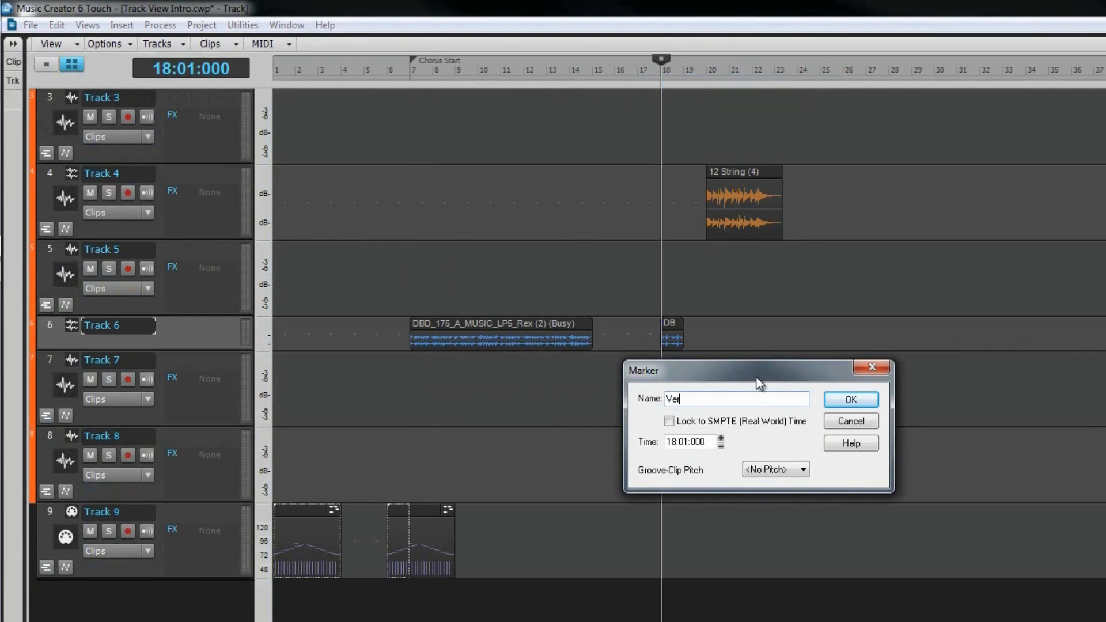
{"action": "key", "text": "Return"}
- Move the now time to measure 28 and insert a marker named "Chorus 2" there
{"action": "left_click", "coordinate": [889, 64]}
{"action": "right_click", "coordinate": [889, 72]}
{"action": "left_click", "coordinate": [907, 78]}
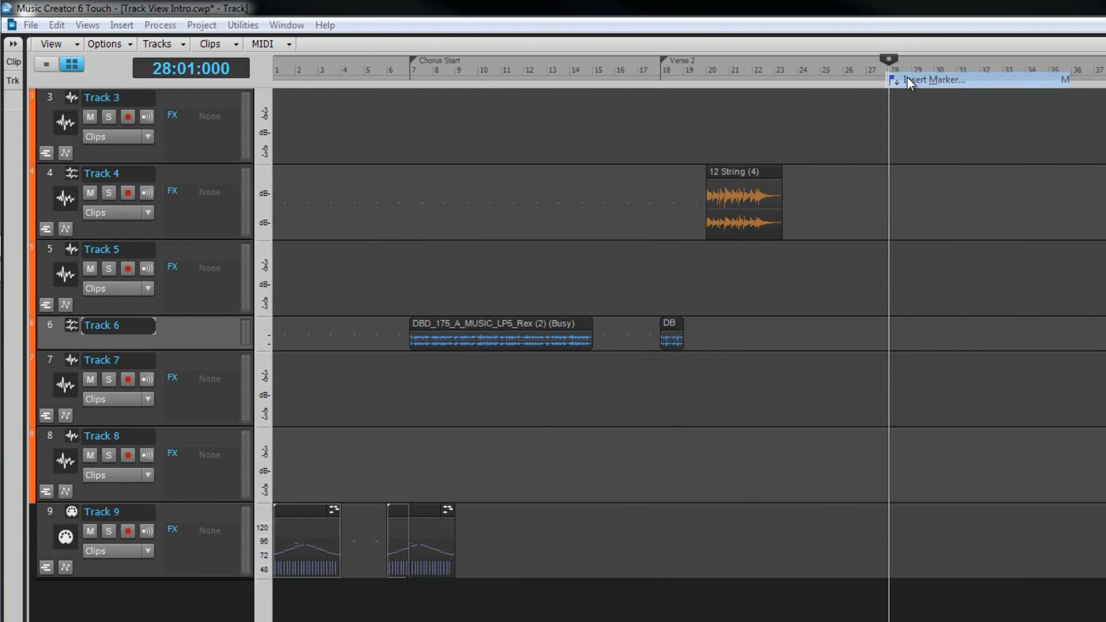
{"action": "type", "text": "Chorus 2"}
{"action": "key", "text": "Return"}
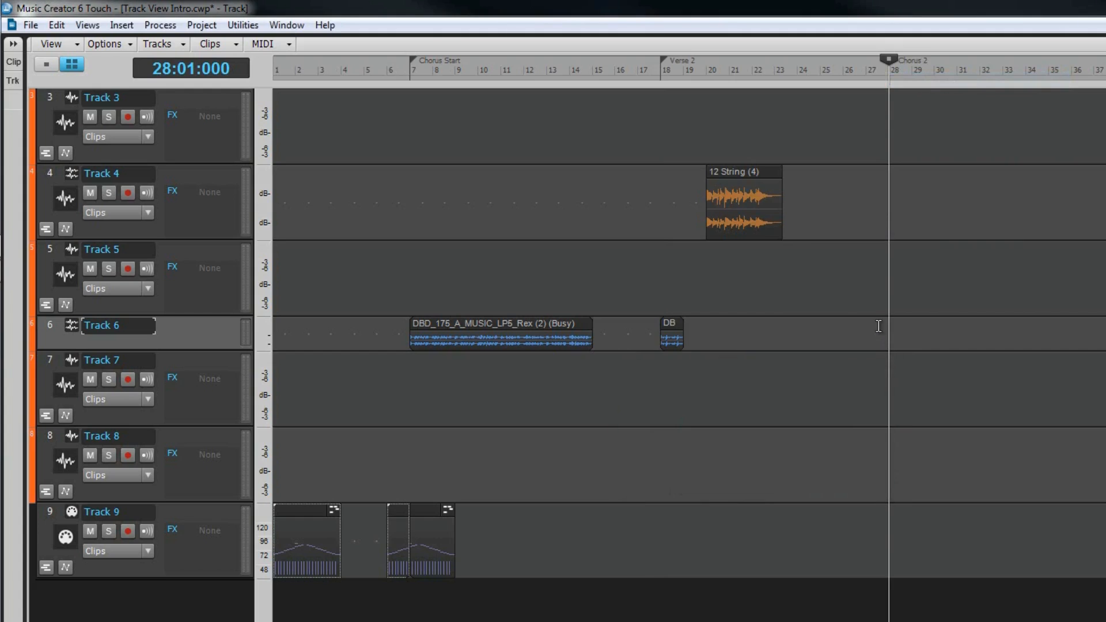
- Try moving the Chorus Start marker along the time ruler, undo that, and delete the marker from the ruler
{"action": "left_click_drag", "start_coordinate": [415, 61], "coordinate": [518, 55]}
{"action": "key", "text": "ctrl+z"}
{"action": "left_click_drag", "start_coordinate": [416, 58], "coordinate": [420, 49]}
- Review the Verse 2 marker's settings and the project's list of markers, closing both without changes
{"action": "double_click", "coordinate": [666, 62]}
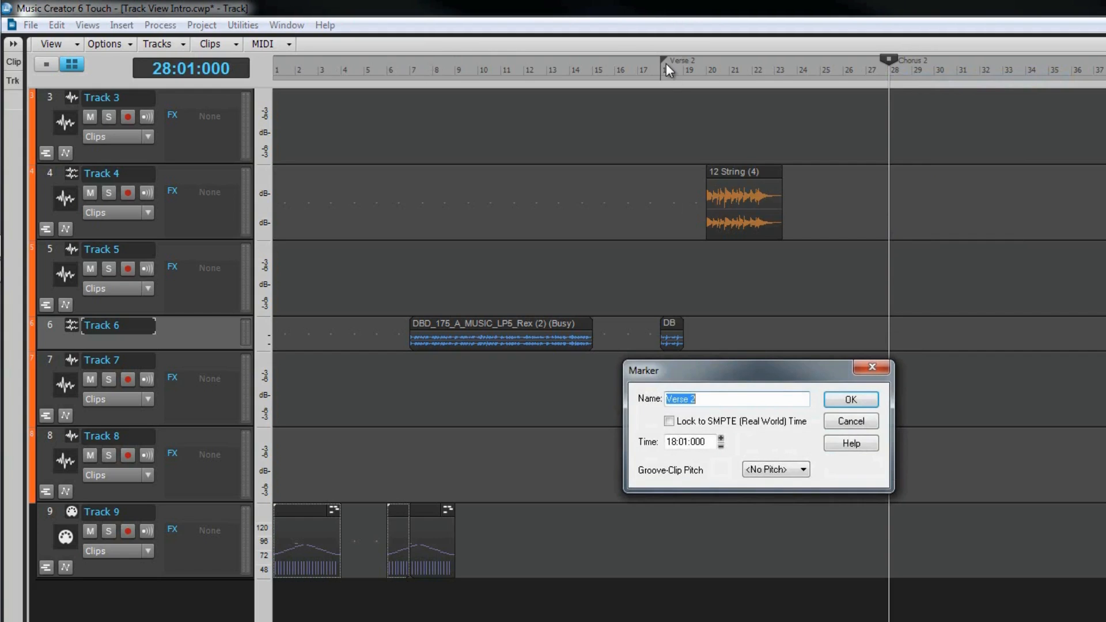
{"action": "left_click", "coordinate": [852, 423]}
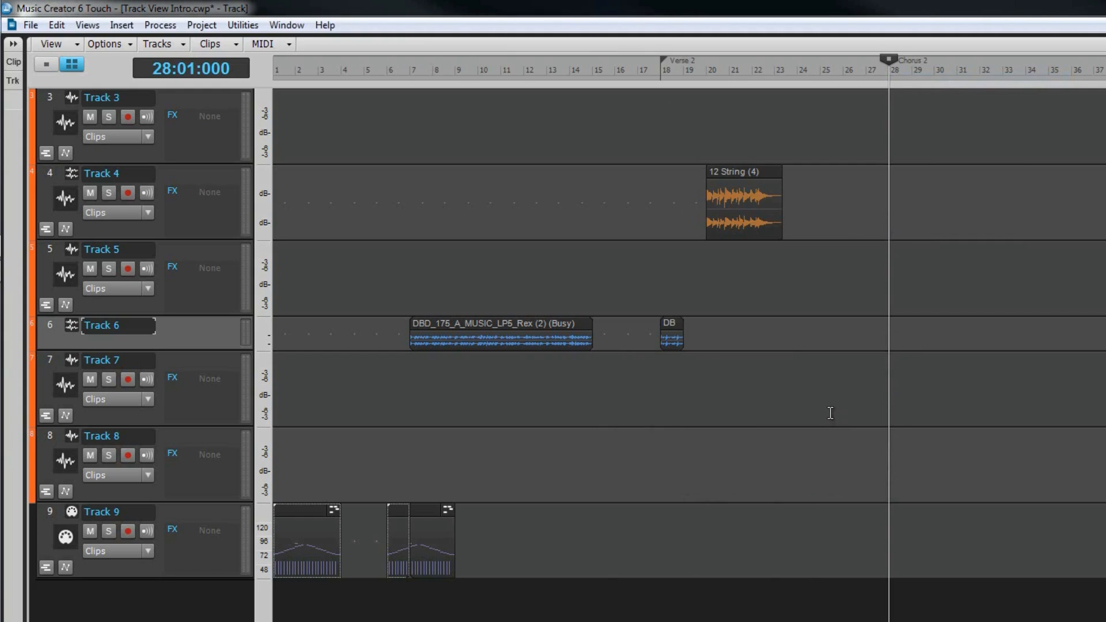
{"action": "left_click", "coordinate": [95, 26]}
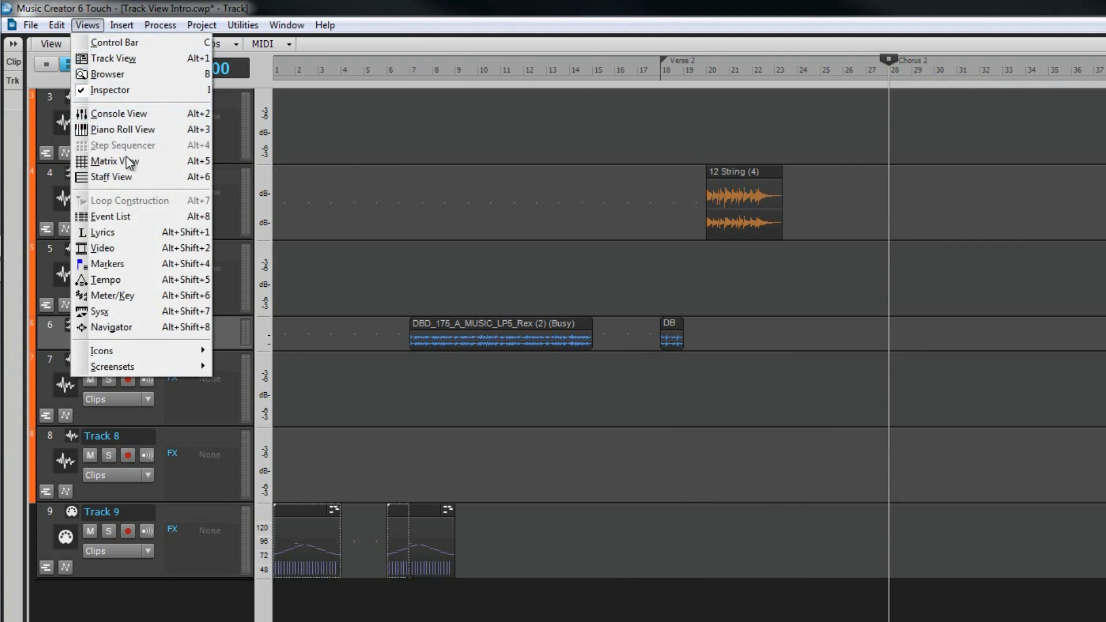
{"action": "left_click", "coordinate": [118, 262]}
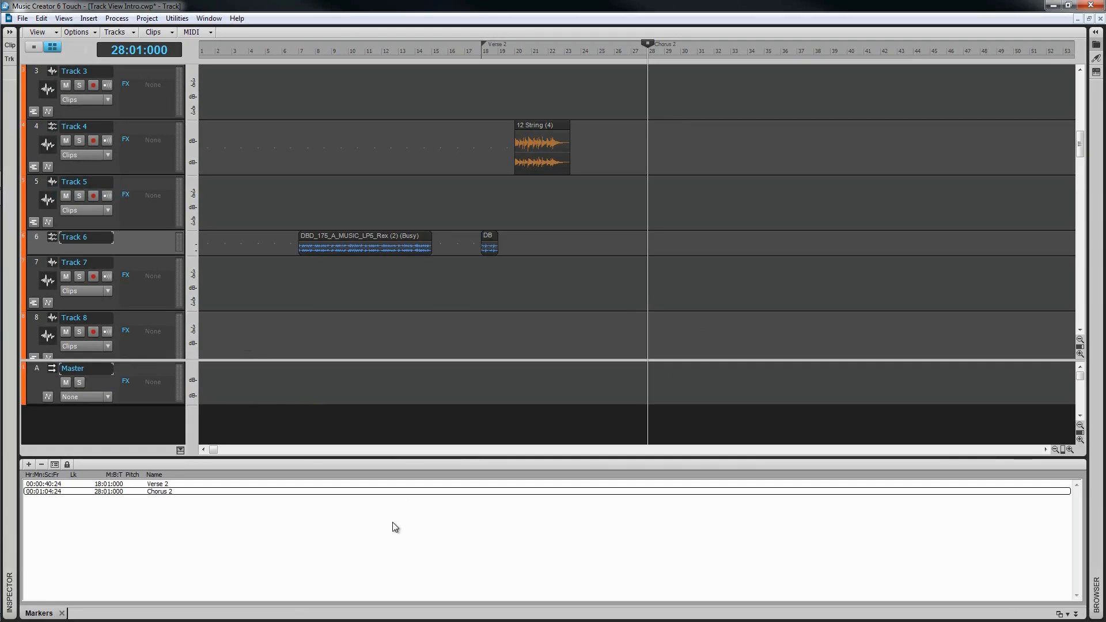
{"action": "left_click", "coordinate": [62, 613]}
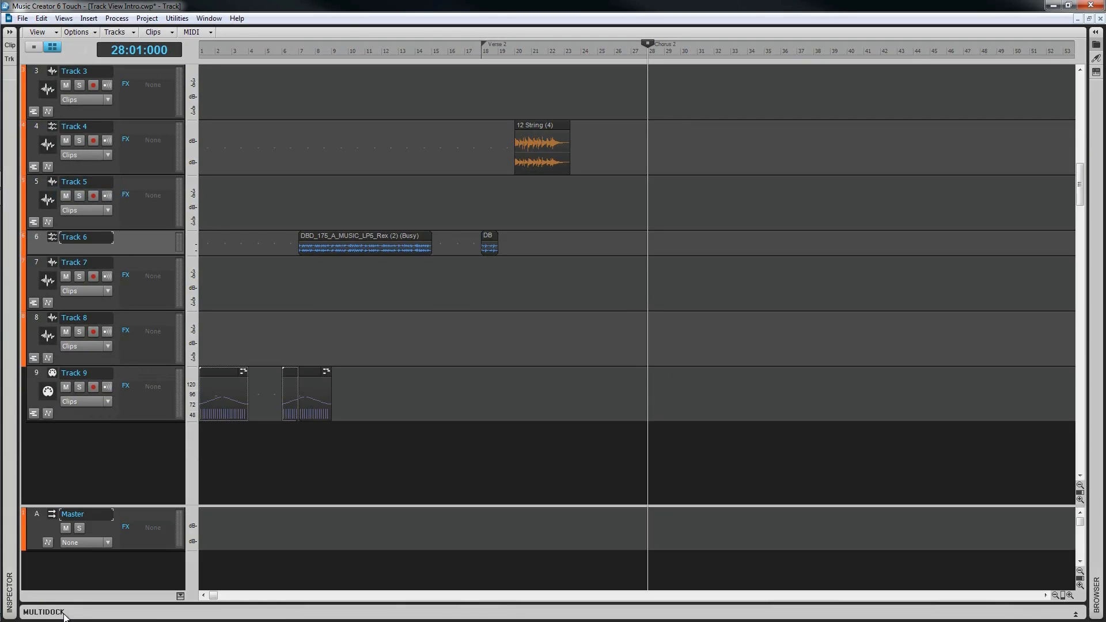
- Insert a new audio track below Track 9 and a new bus below the Master bus
{"action": "right_click", "coordinate": [95, 445]}
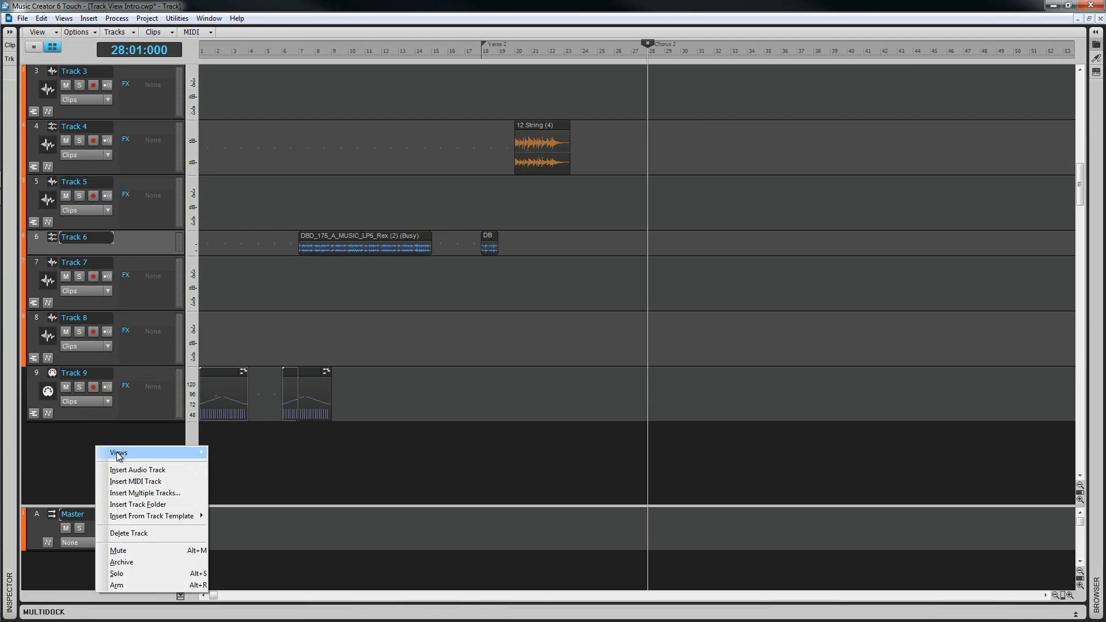
{"action": "left_click", "coordinate": [155, 472]}
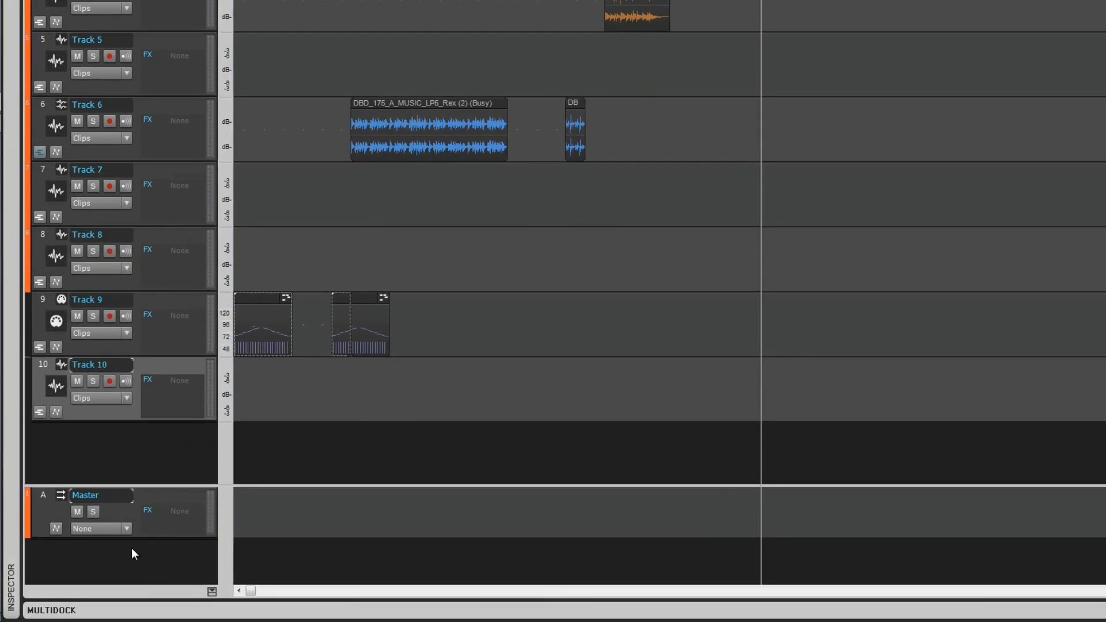
{"action": "right_click", "coordinate": [104, 444]}
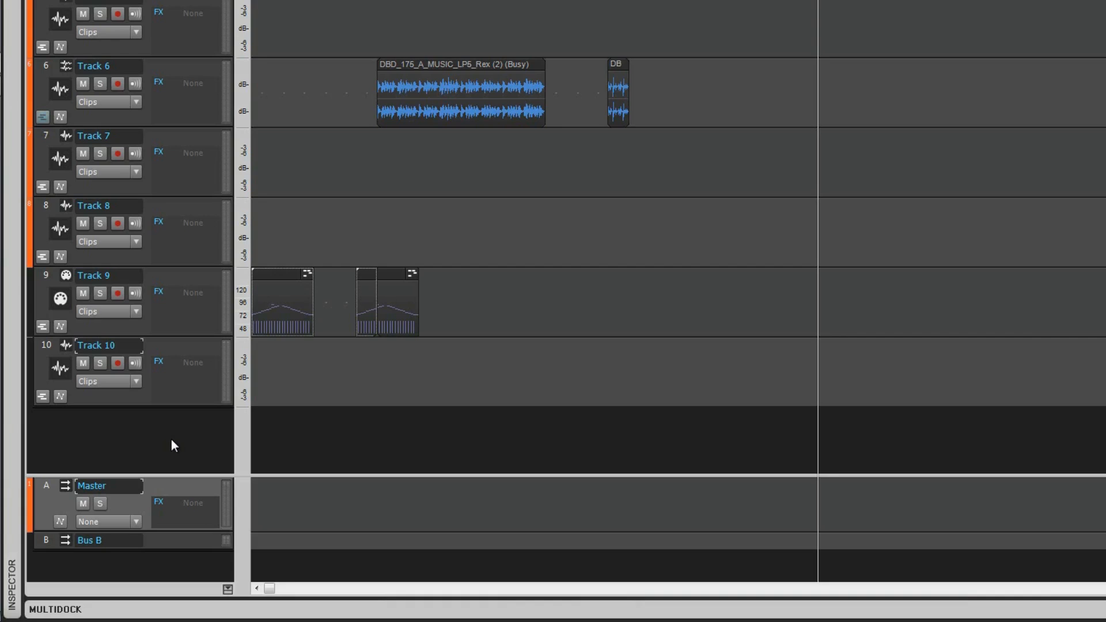
- Insert a track folder below Track 10 and increase its height until its controls show
{"action": "right_click", "coordinate": [150, 428]}
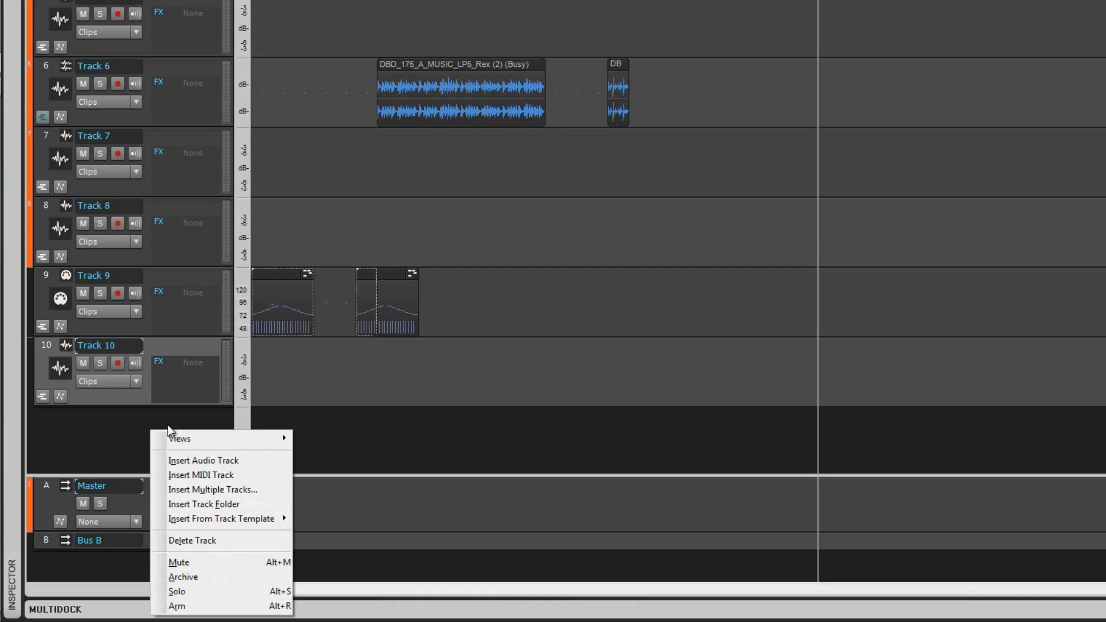
{"action": "left_click", "coordinate": [233, 504]}
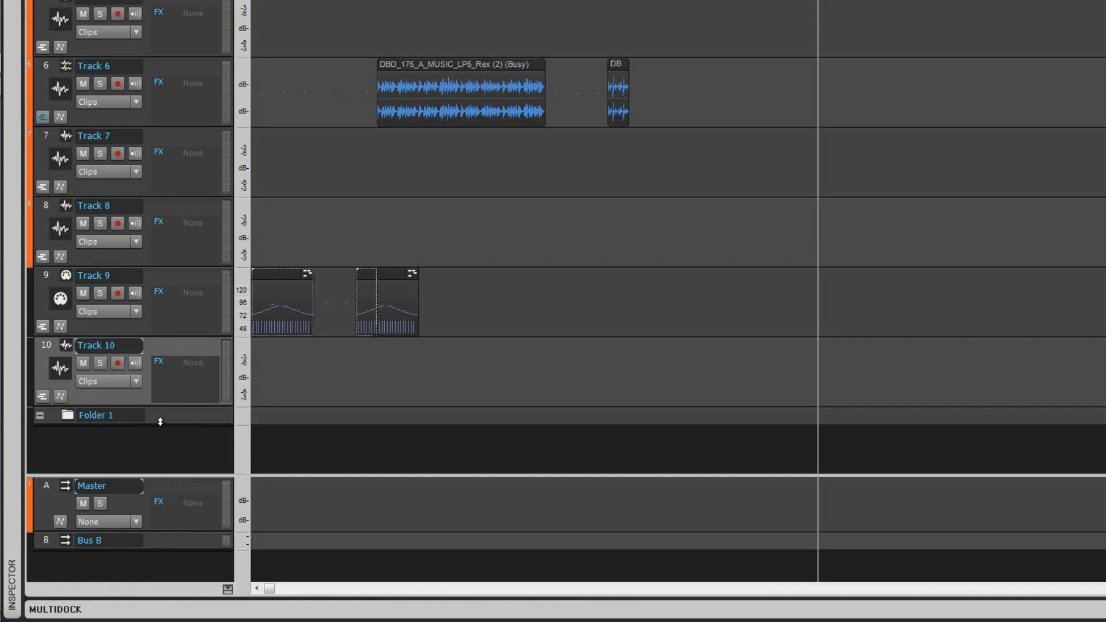
{"action": "left_click_drag", "start_coordinate": [160, 422], "coordinate": [158, 452]}
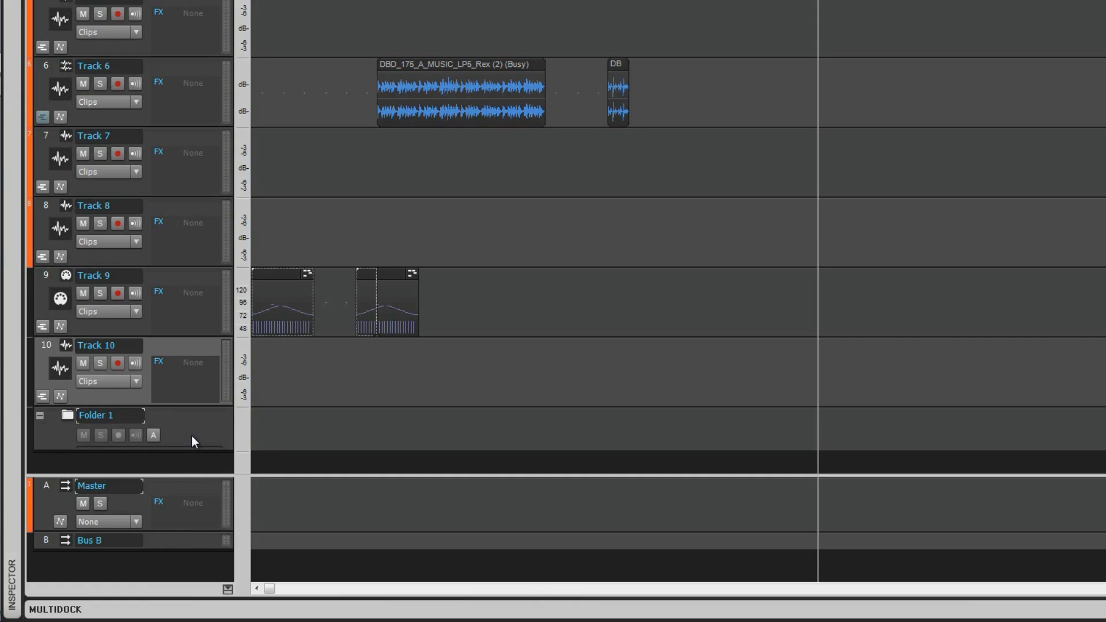
- Move MIDI Track 9 and the audio track below it into Folder 1
{"action": "right_click", "coordinate": [189, 279]}
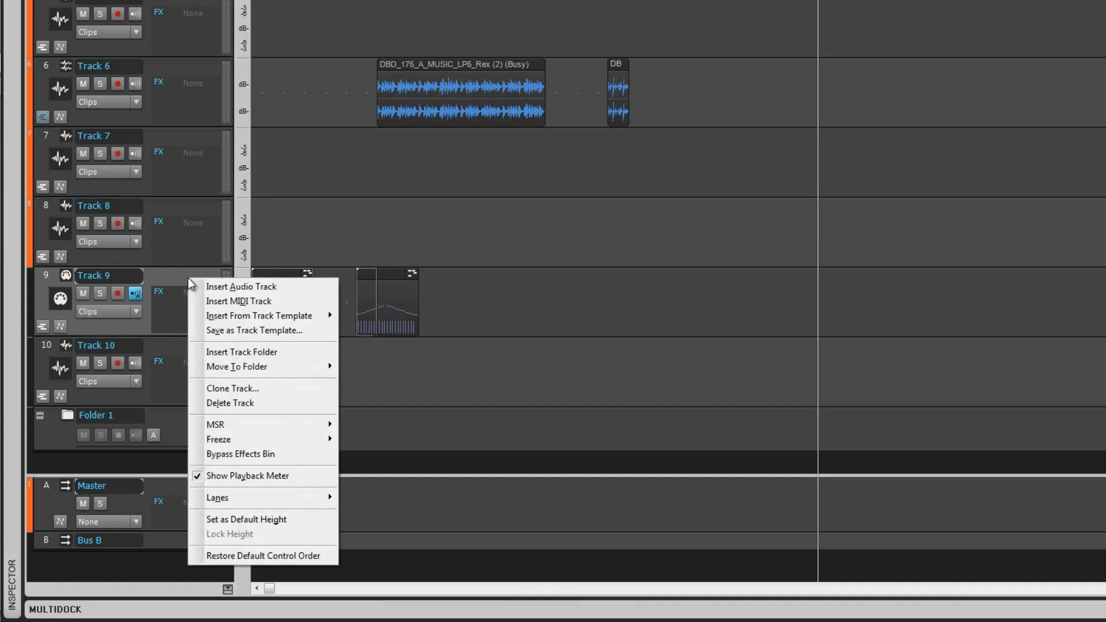
{"action": "mouse_move", "coordinate": [267, 365]}
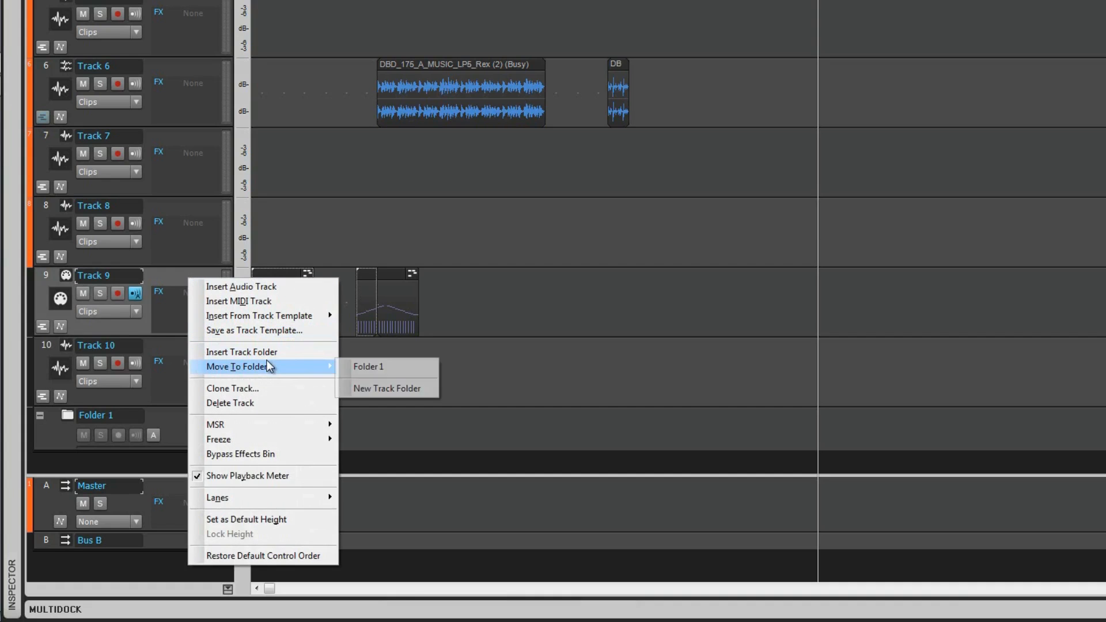
{"action": "left_click", "coordinate": [351, 366]}
{"action": "left_click_drag", "start_coordinate": [163, 278], "coordinate": [189, 395]}
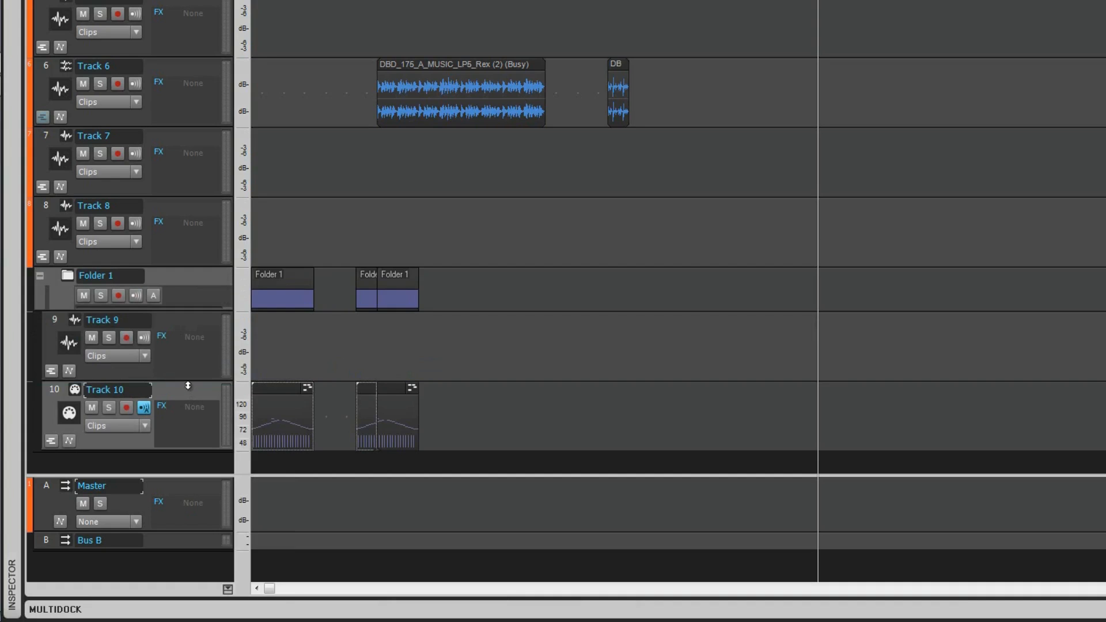
- Rename Track 8 to "Guitar" and move it above Track 6
{"action": "right_click", "coordinate": [171, 205]}
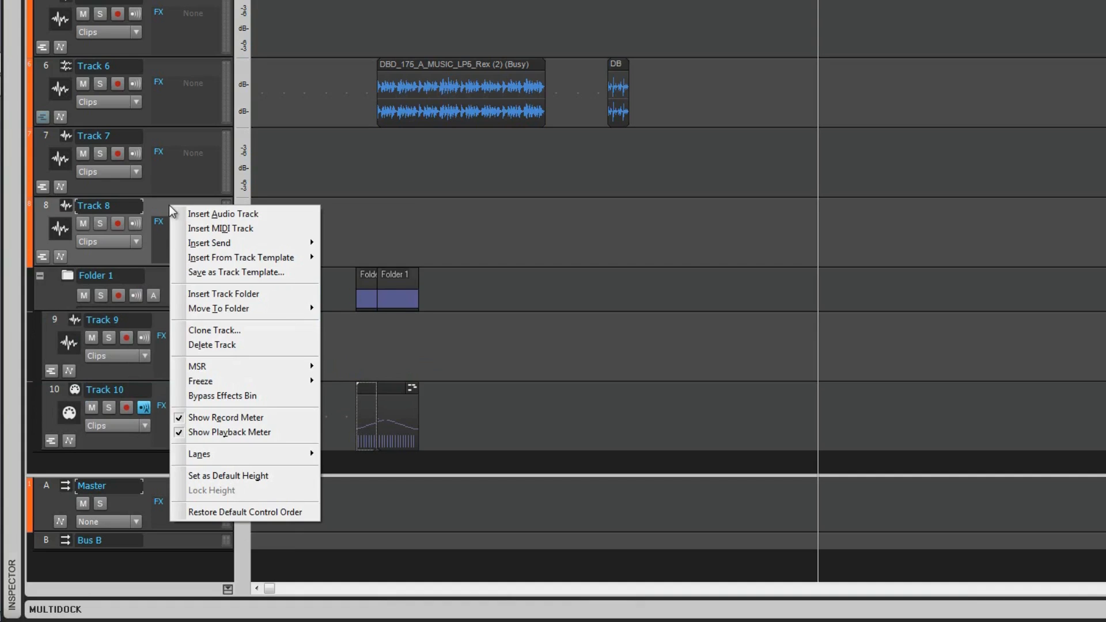
{"action": "left_click", "coordinate": [121, 208]}
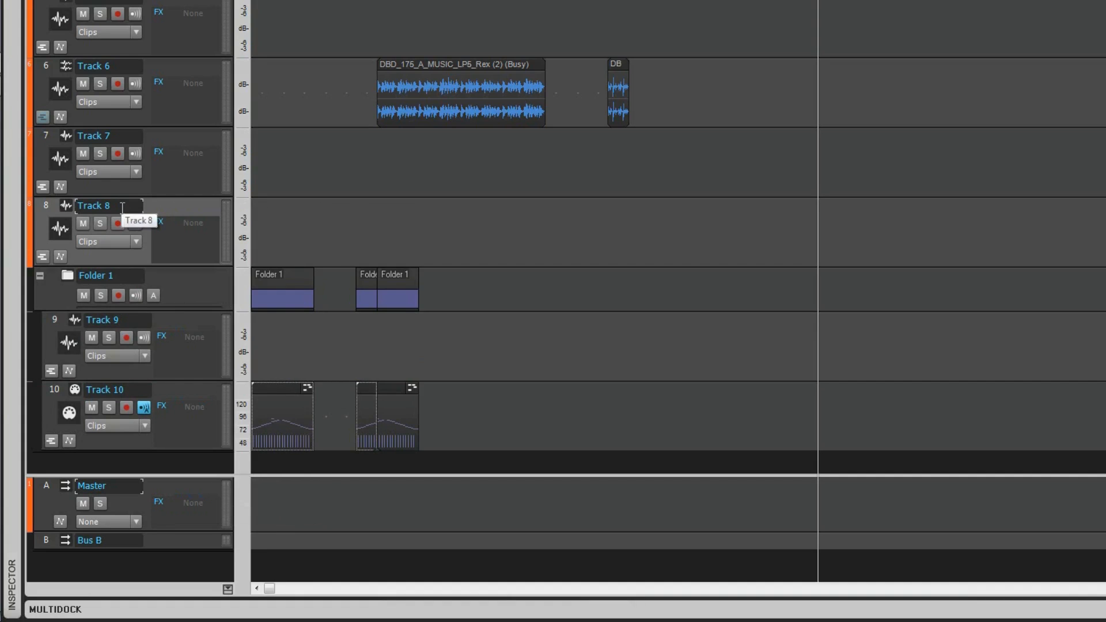
{"action": "double_click", "coordinate": [123, 208]}
{"action": "type", "text": "Guitar"}
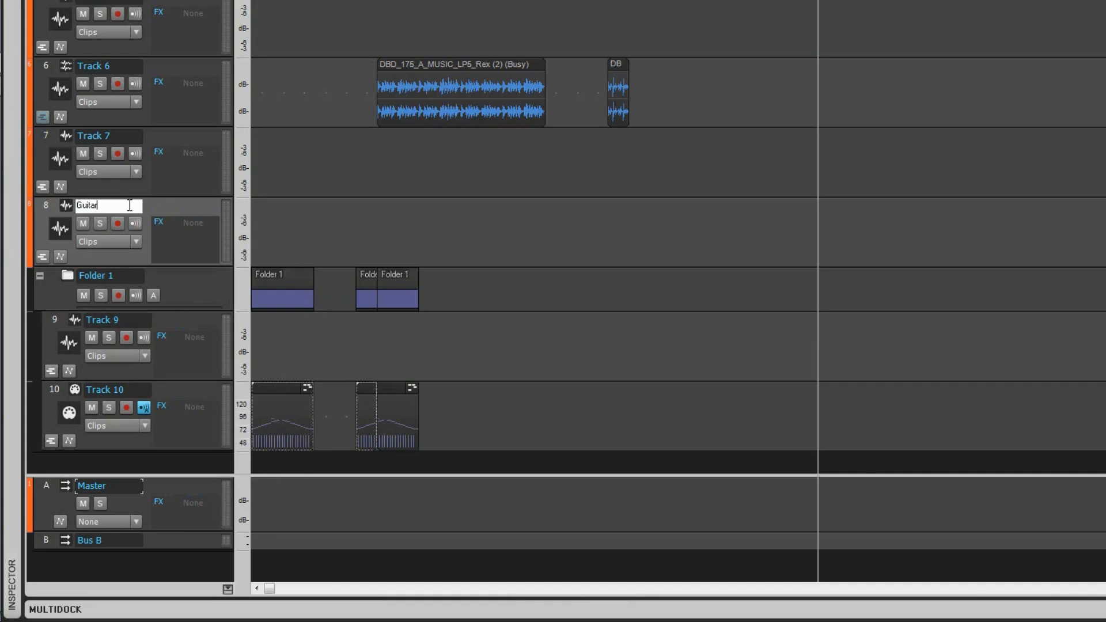
{"action": "key", "text": "Return"}
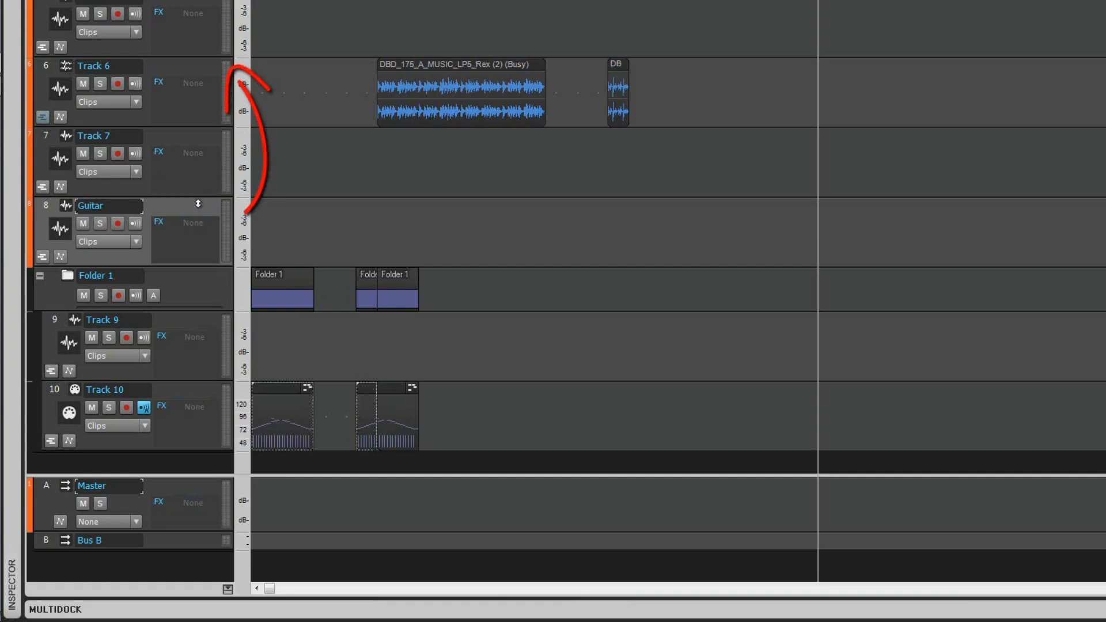
{"action": "left_click_drag", "start_coordinate": [201, 207], "coordinate": [181, 74]}
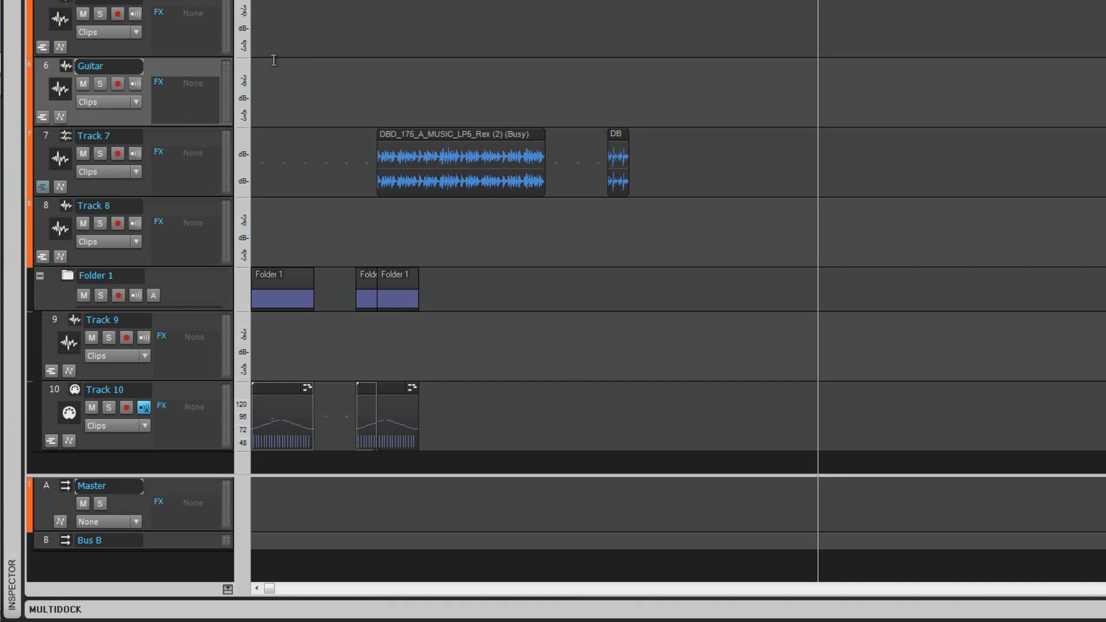
- Select the Guitar track and the Master bus in turn, and extend a selection from Guitar up to Track 4
{"action": "left_click", "coordinate": [43, 68]}
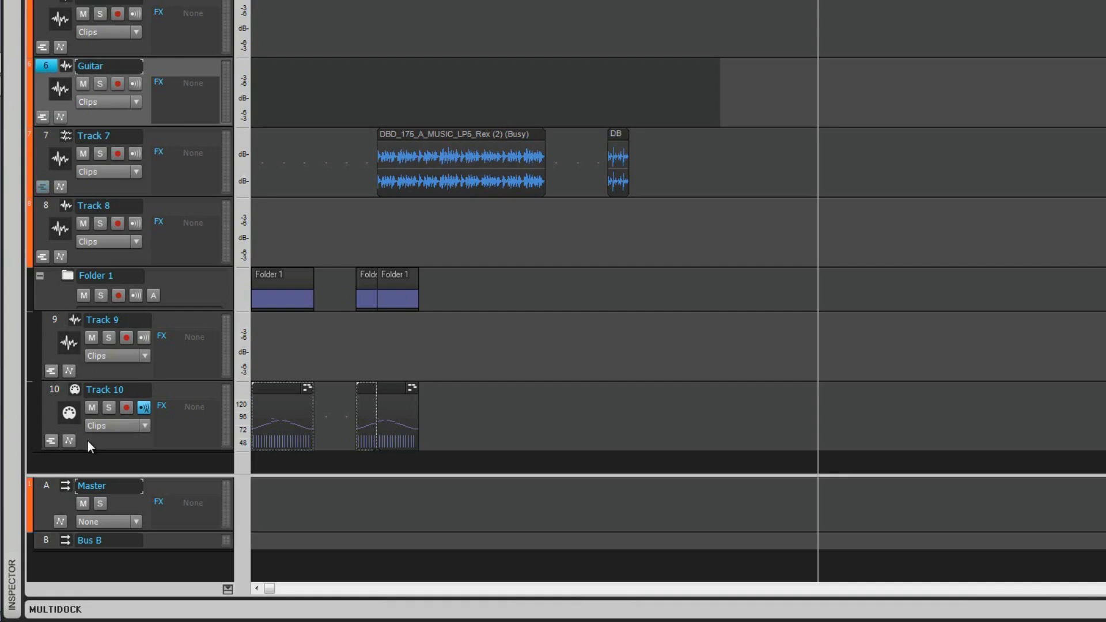
{"action": "left_click", "coordinate": [46, 489]}
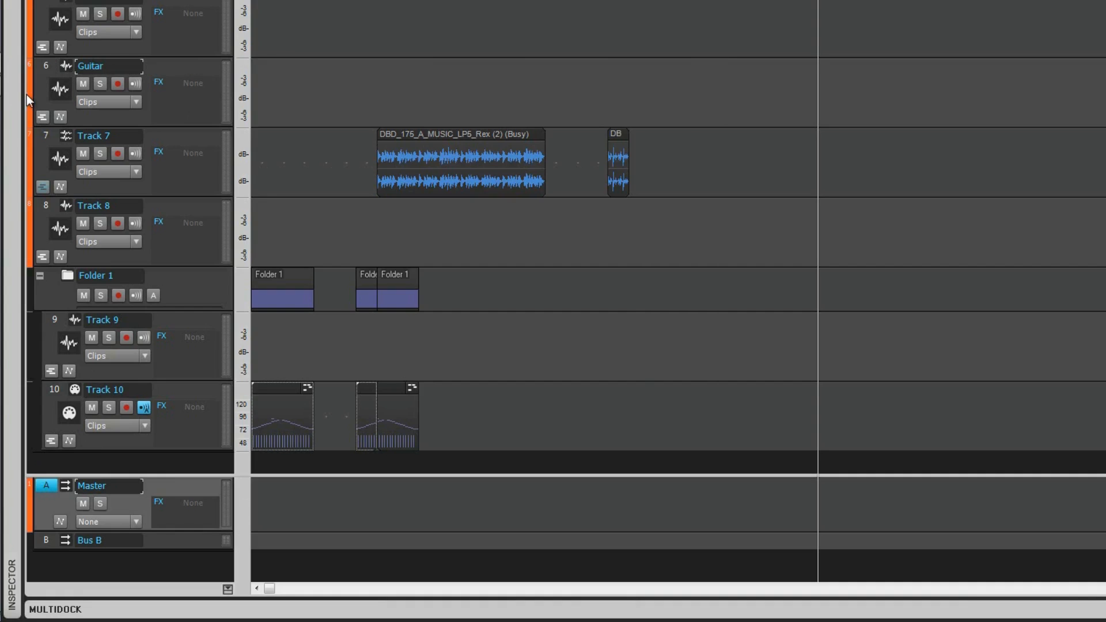
{"action": "left_click", "coordinate": [45, 65]}
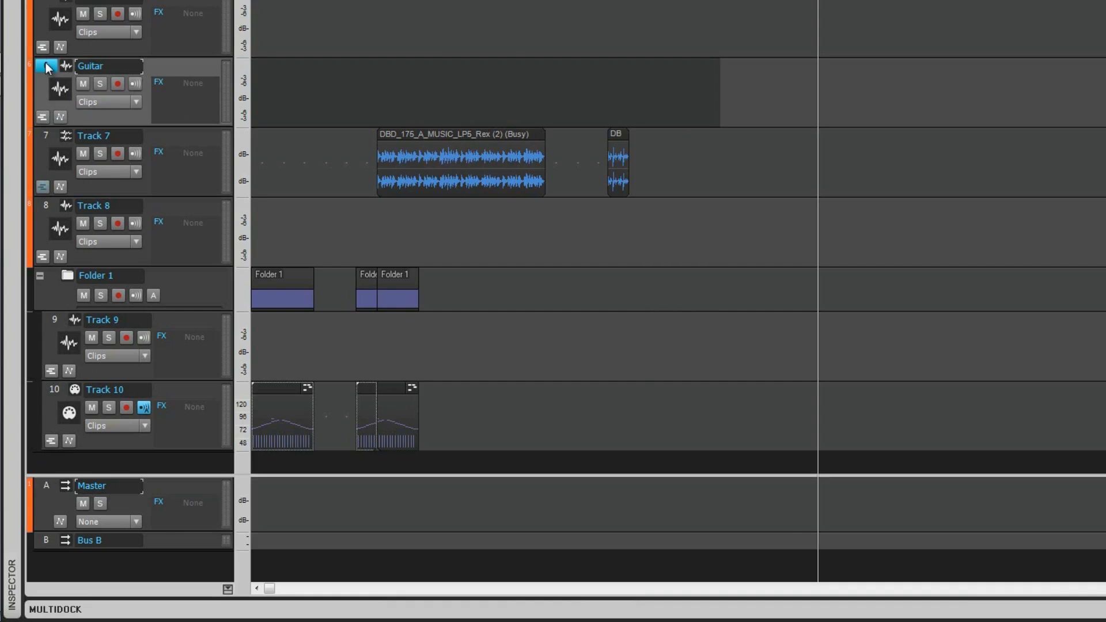
{"action": "left_click", "coordinate": [36, 72], "text": "shift"}
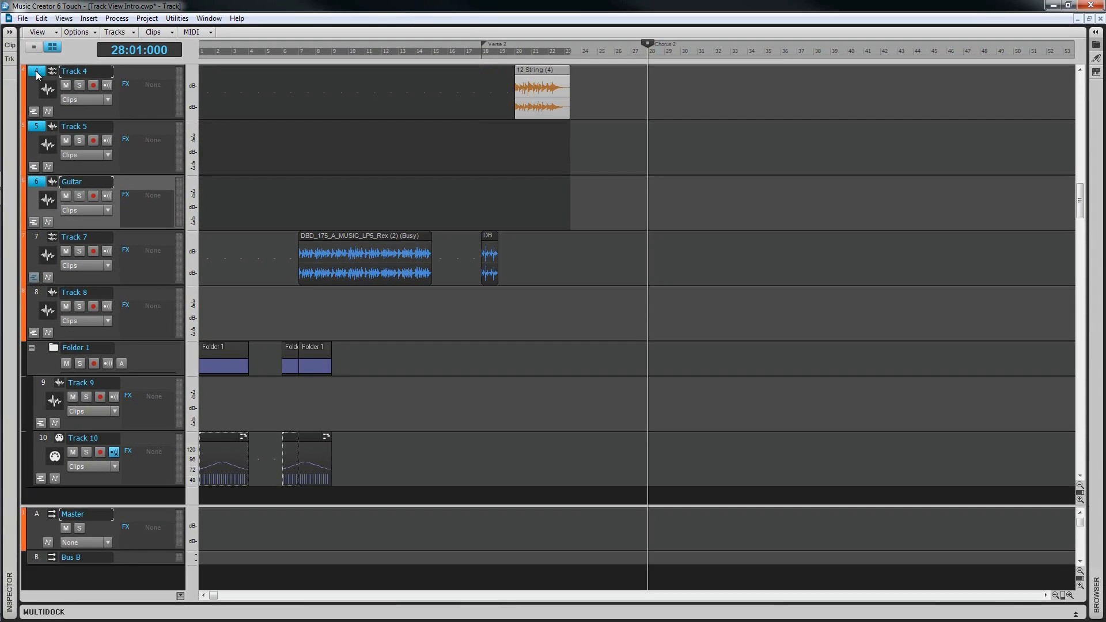
- Select the range of tracks from Track 4 through Track 8, and reduce it to Track 8 before clearing the selection
{"action": "left_click", "coordinate": [36, 72]}
{"action": "left_click_drag", "start_coordinate": [36, 72], "coordinate": [39, 128]}
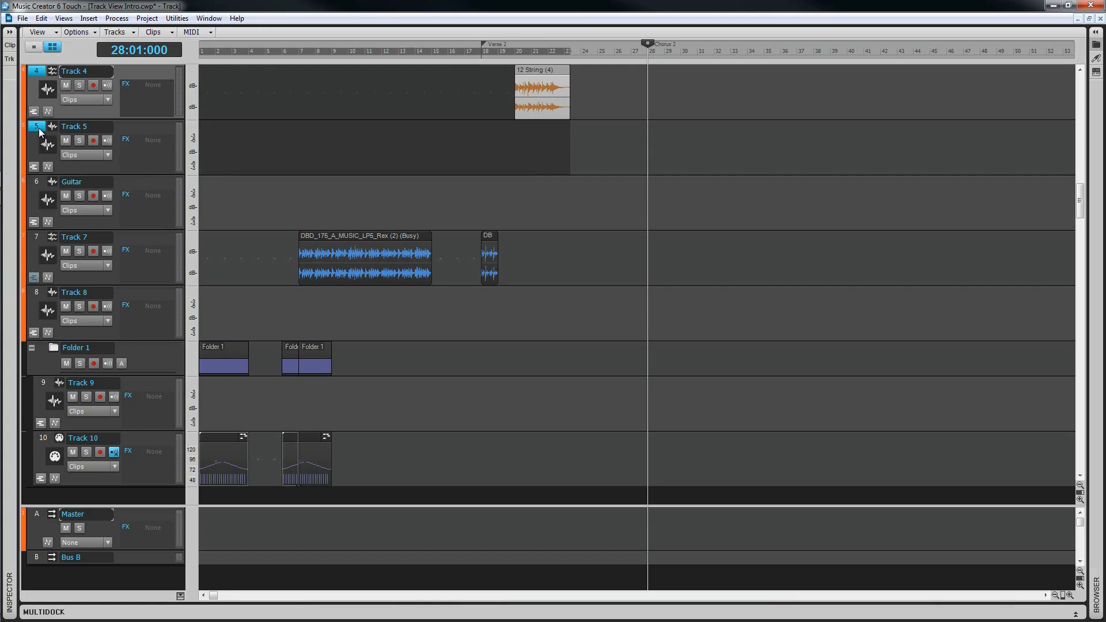
{"action": "left_click_drag", "start_coordinate": [38, 183], "coordinate": [35, 296]}
{"action": "left_click", "coordinate": [35, 296]}
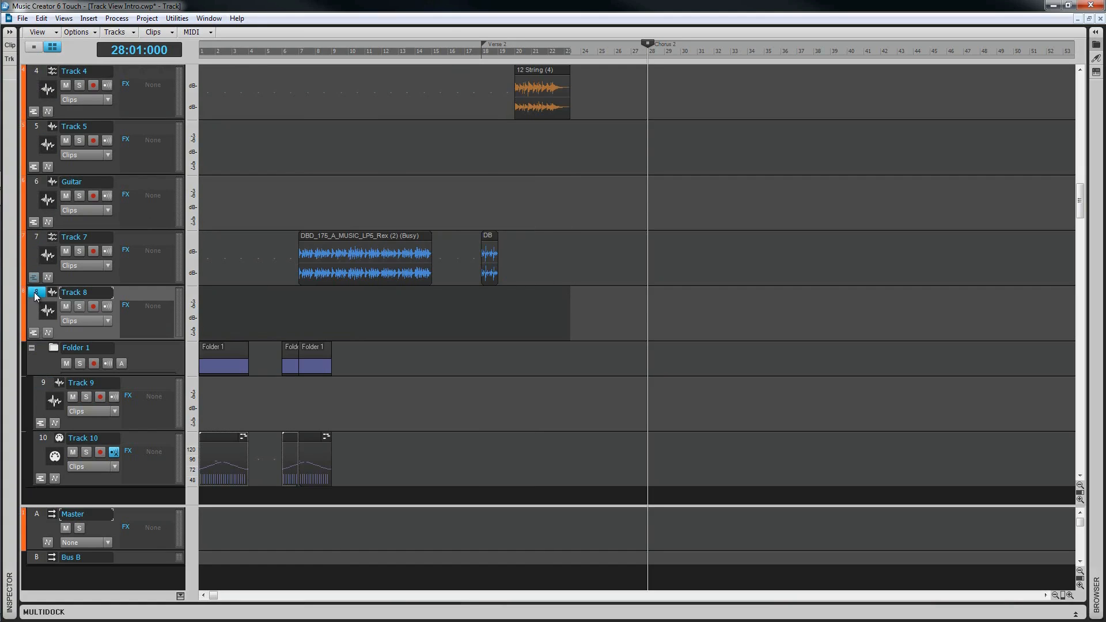
{"action": "left_click", "coordinate": [35, 297]}
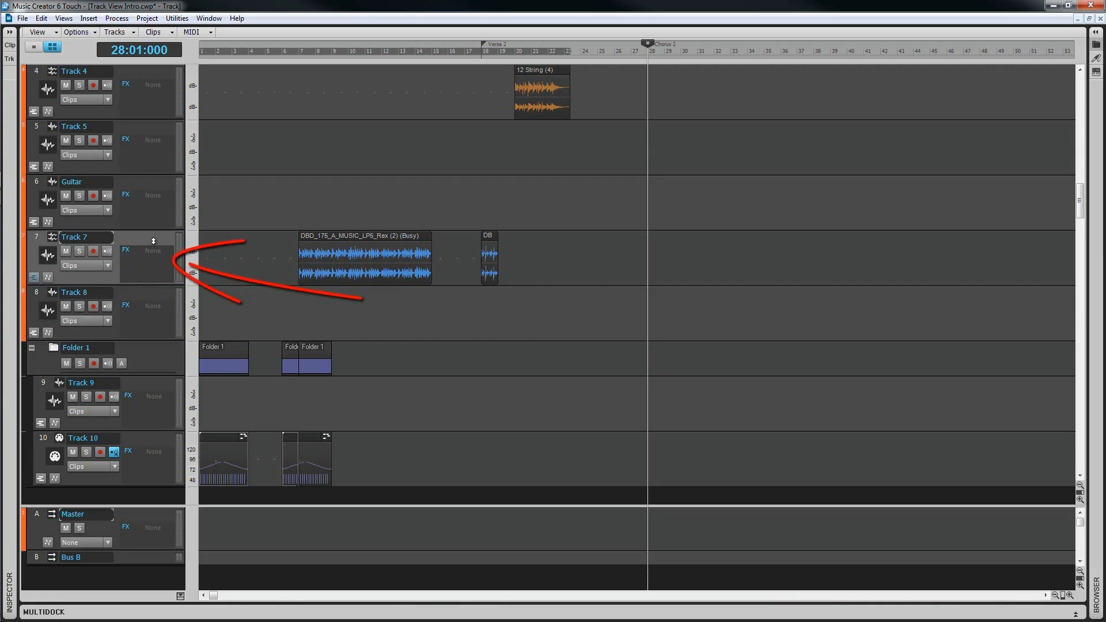
- Make Track 7 the active track while Guitar stays selected, and switch the selection to Track 7 with its clips
{"action": "left_click", "coordinate": [37, 182]}
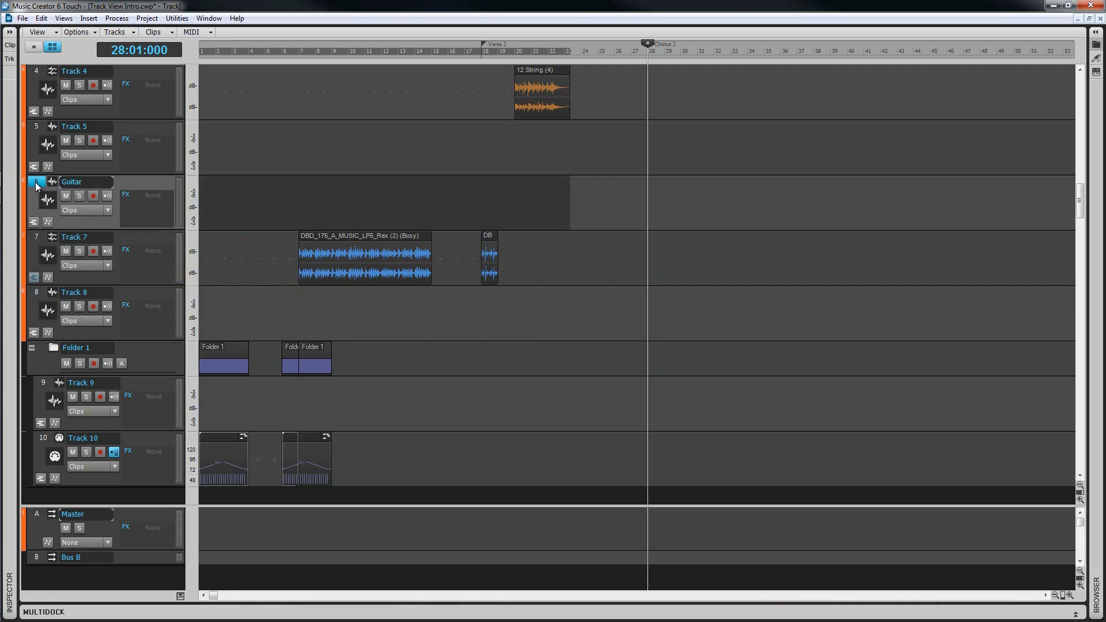
{"action": "left_click", "coordinate": [127, 241]}
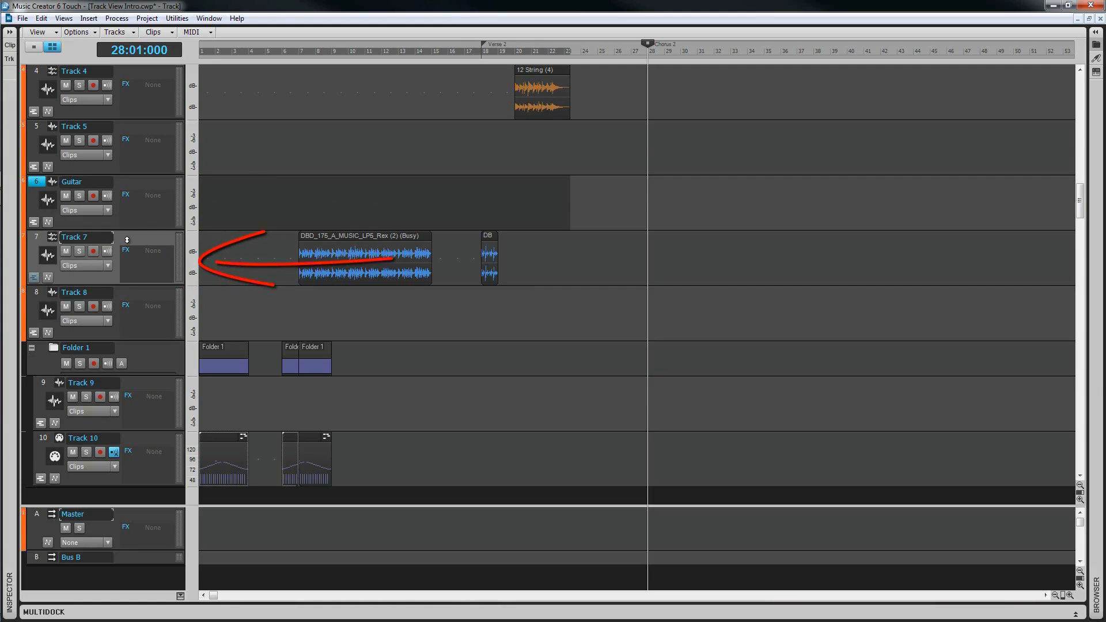
{"action": "left_click", "coordinate": [36, 239]}
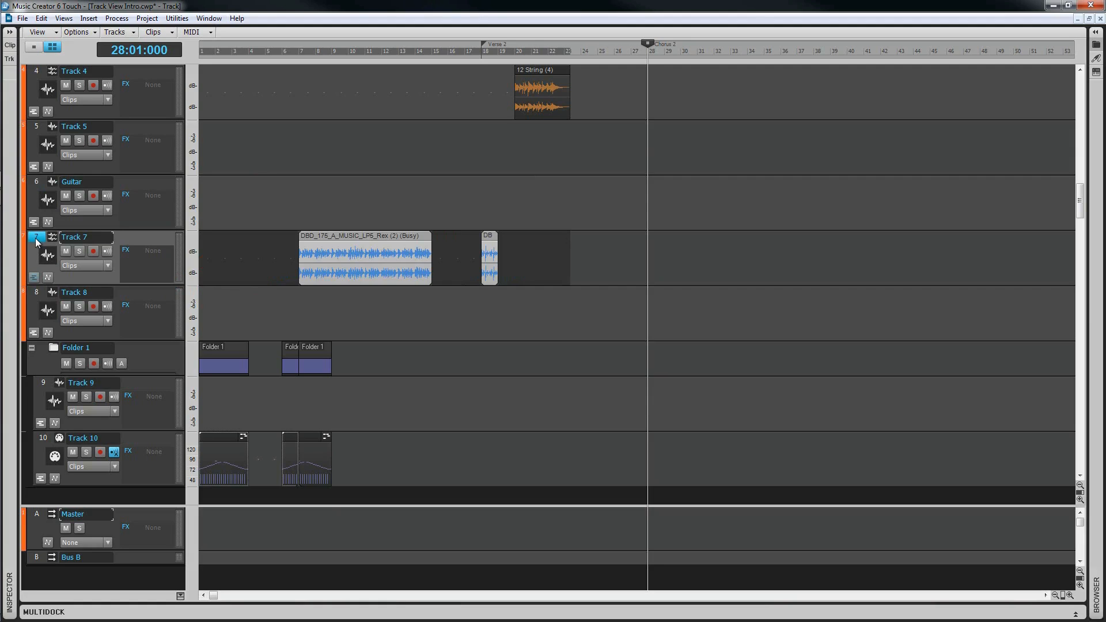
- Deselect Track 7, select Guitar, make Track 7 the active track, and add it to the selection and remove it again
{"action": "left_click", "coordinate": [36, 238]}
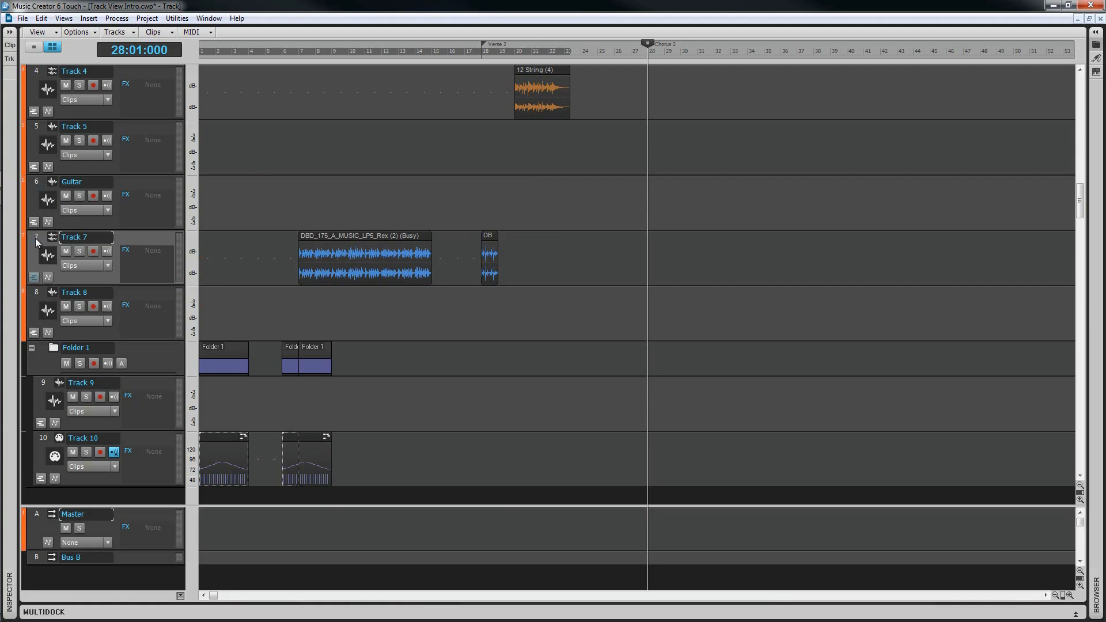
{"action": "left_click", "coordinate": [37, 182]}
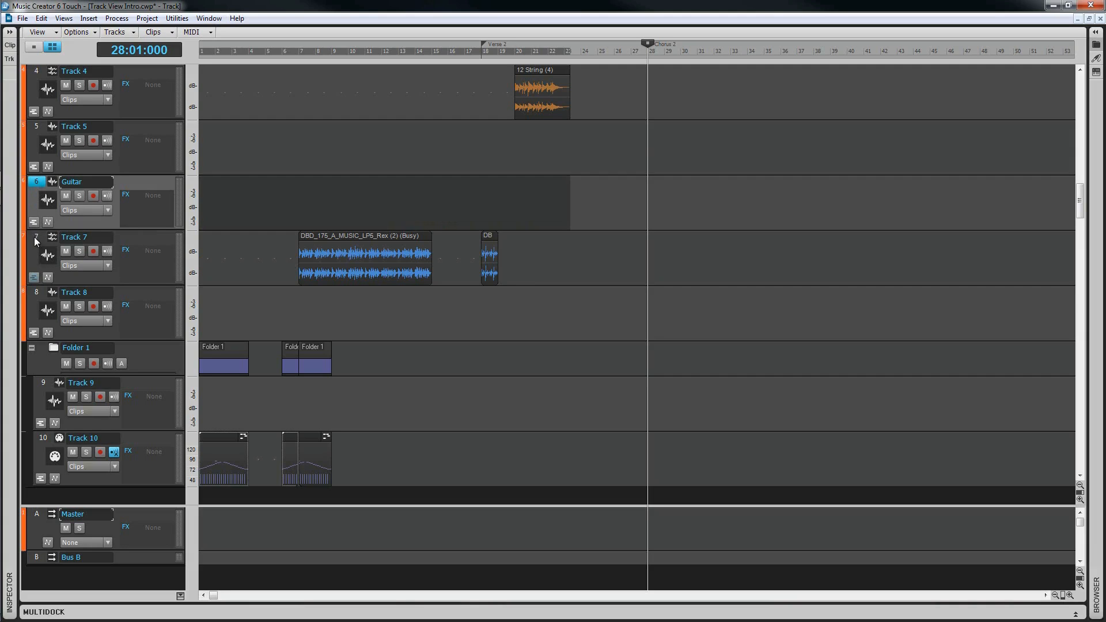
{"action": "left_click", "coordinate": [124, 239]}
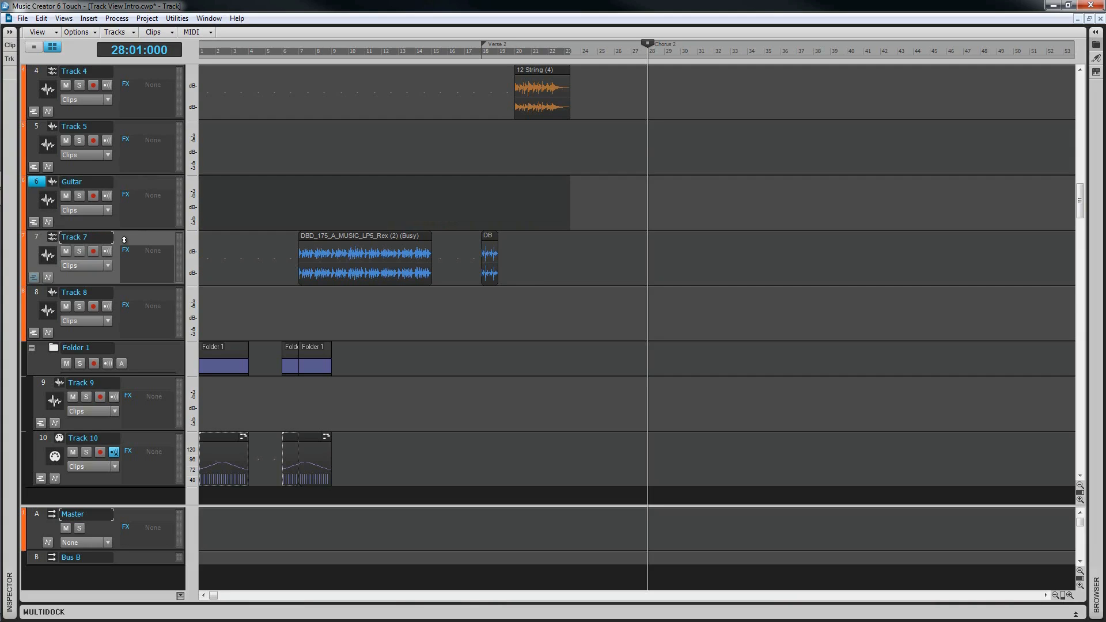
{"action": "left_click", "coordinate": [36, 238], "text": "ctrl"}
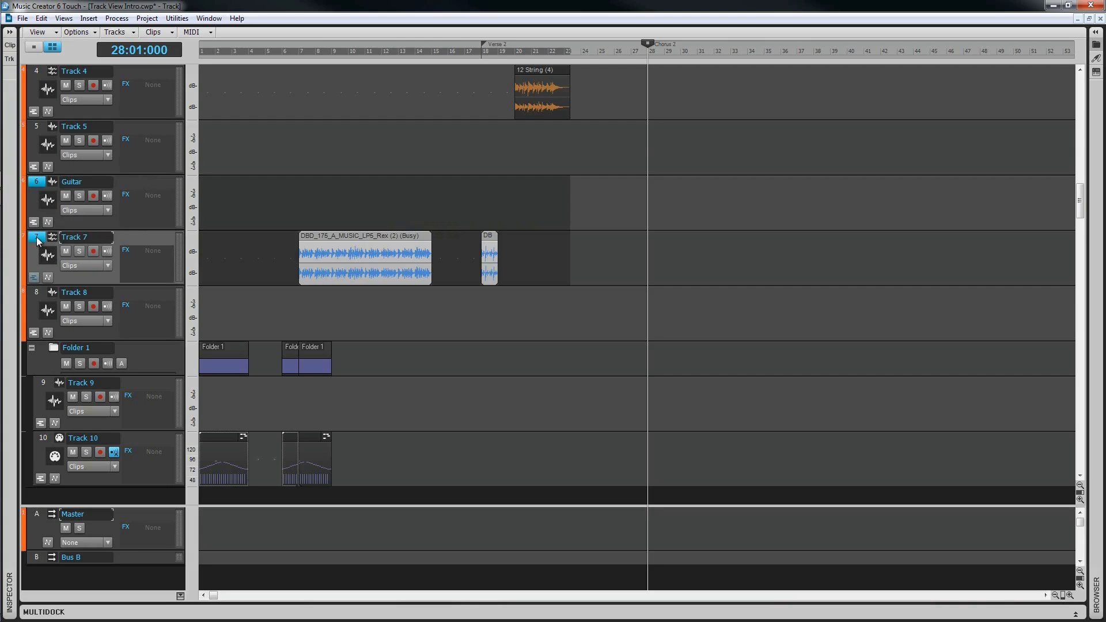
{"action": "left_click", "coordinate": [37, 238], "text": "ctrl"}
- Turn Auto Track Zoom off and back on
{"action": "left_click", "coordinate": [38, 31]}
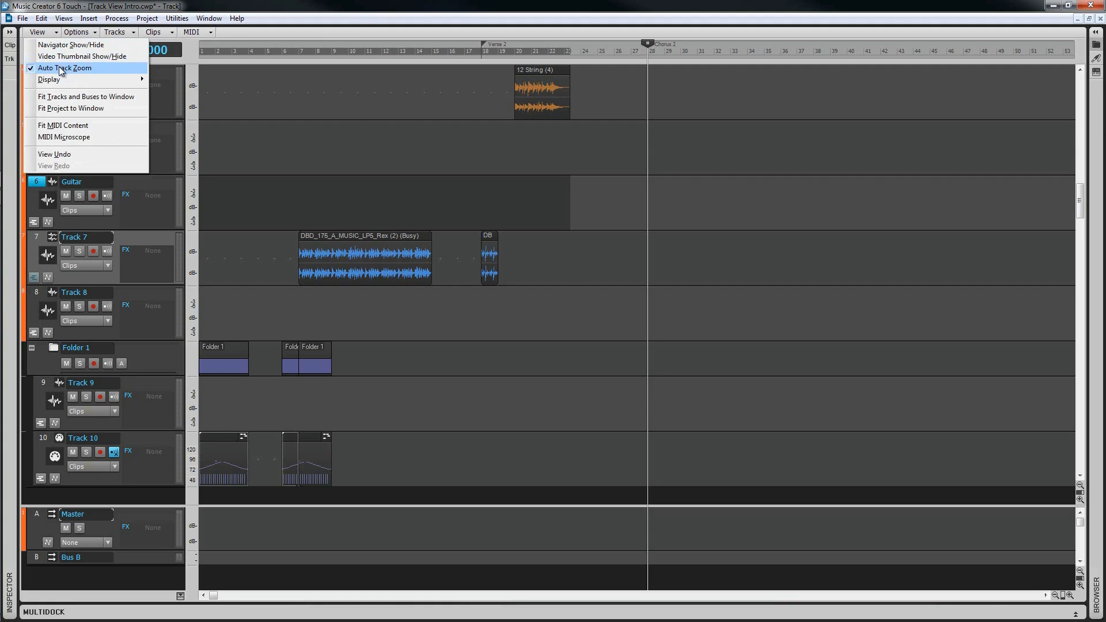
{"action": "left_click", "coordinate": [60, 68]}
{"action": "left_click", "coordinate": [55, 33]}
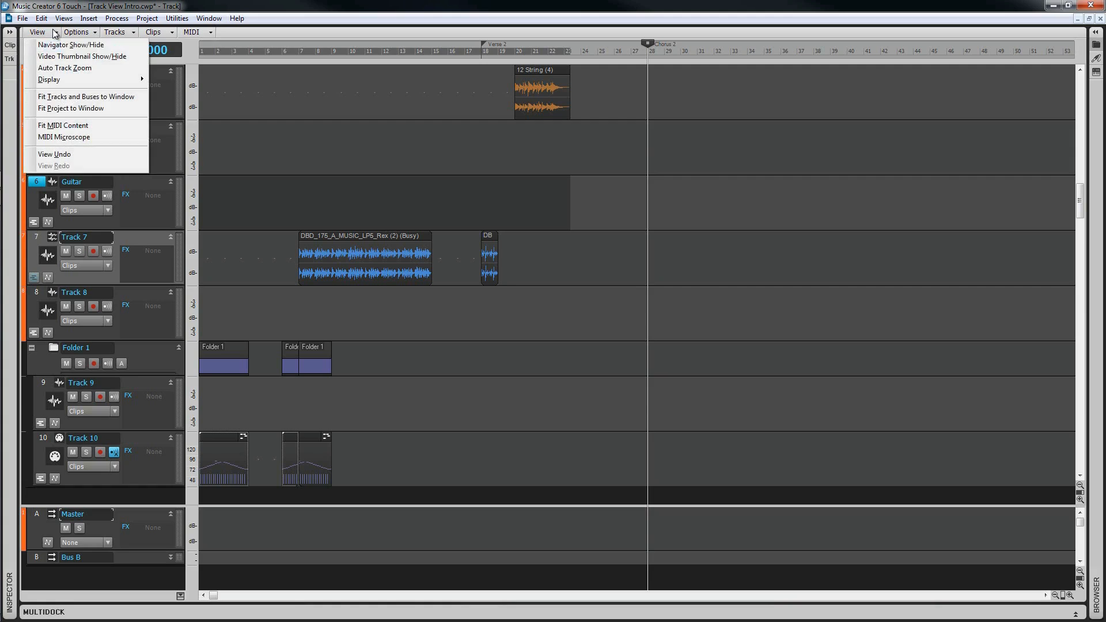
{"action": "left_click", "coordinate": [64, 68]}
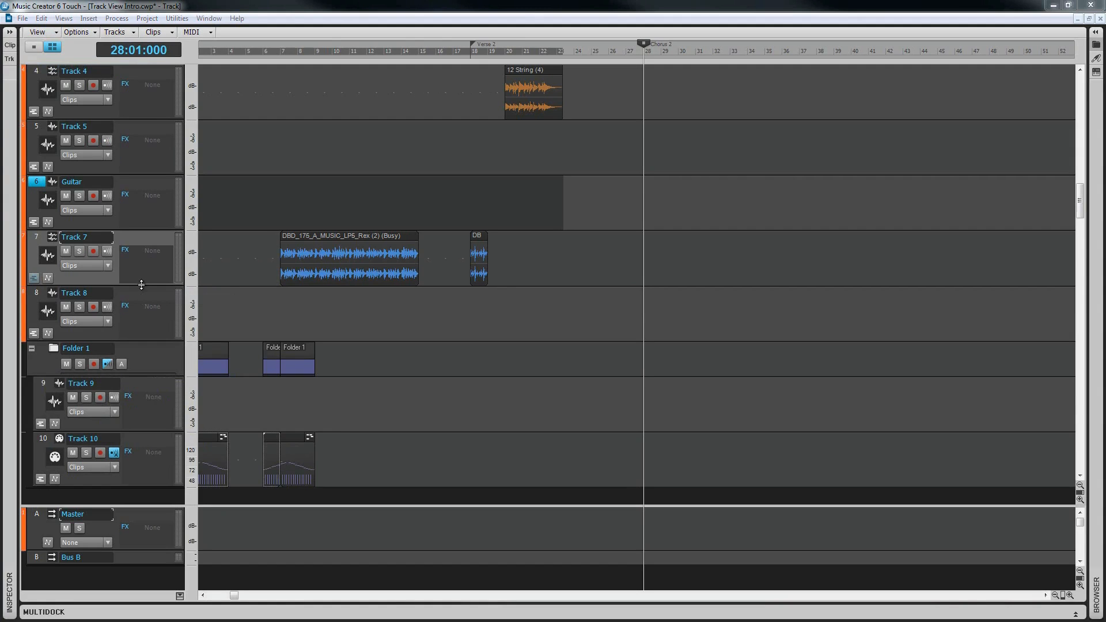
- Make Track 7 slightly shorter, switch the focus to Track 4, and increase the heights of Tracks 4 and 5
{"action": "mouse_move", "coordinate": [142, 285]}
{"action": "left_mouse_down"}
{"action": "mouse_move", "coordinate": [149, 397]}
{"action": "mouse_move", "coordinate": [164, 413]}
{"action": "mouse_move", "coordinate": [157, 279]}
{"action": "left_mouse_up"}
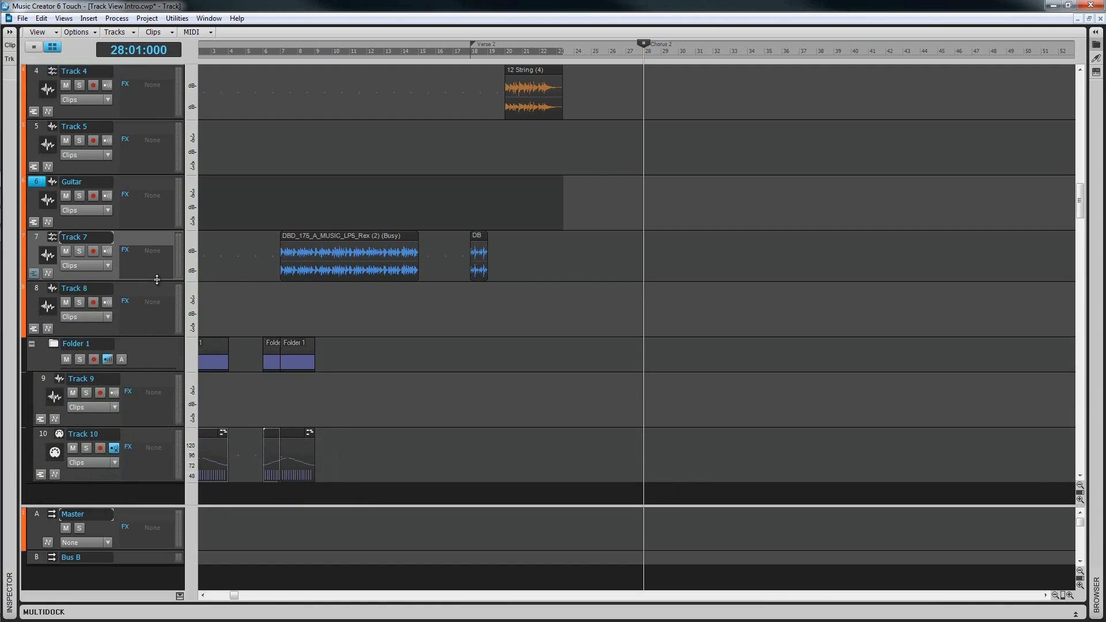
{"action": "left_click_drag", "start_coordinate": [157, 231], "coordinate": [152, 167]}
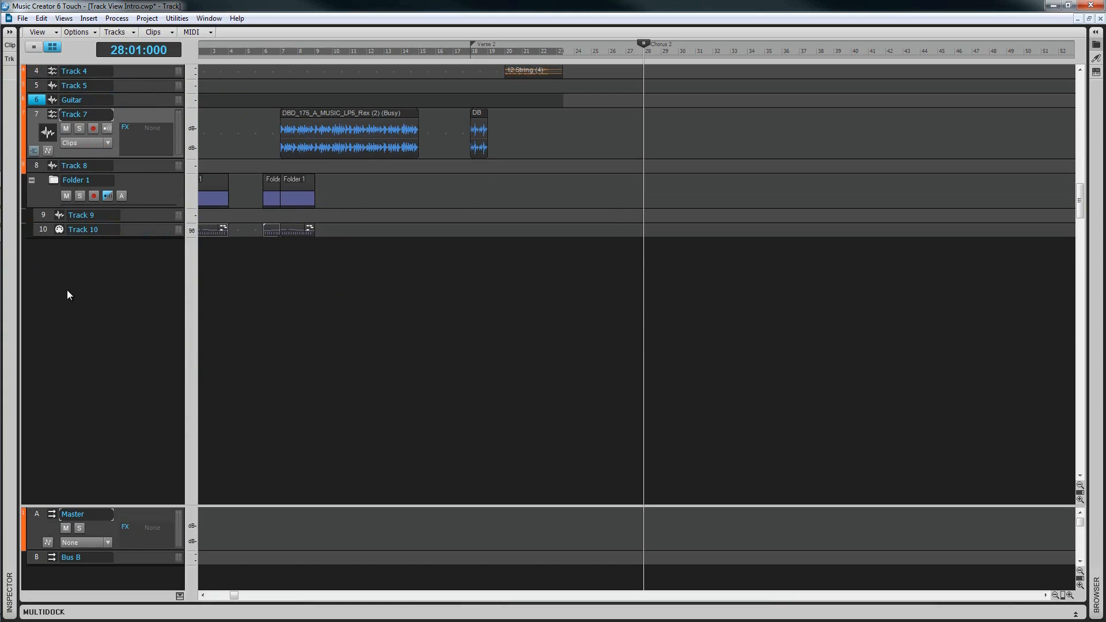
{"action": "left_click", "coordinate": [130, 73]}
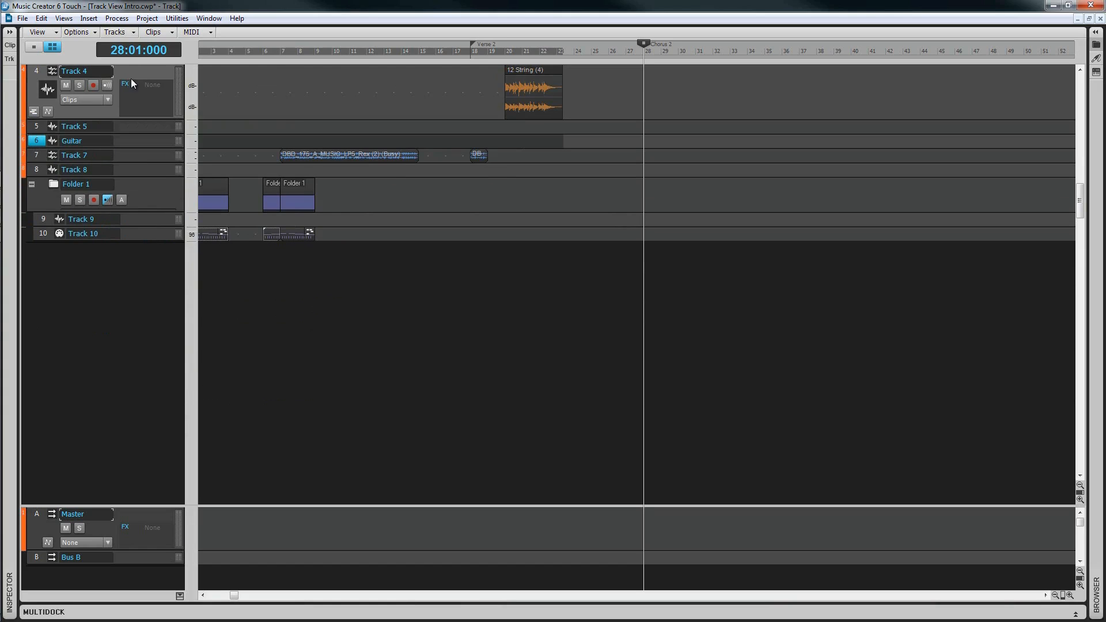
{"action": "left_click_drag", "start_coordinate": [139, 121], "coordinate": [163, 252]}
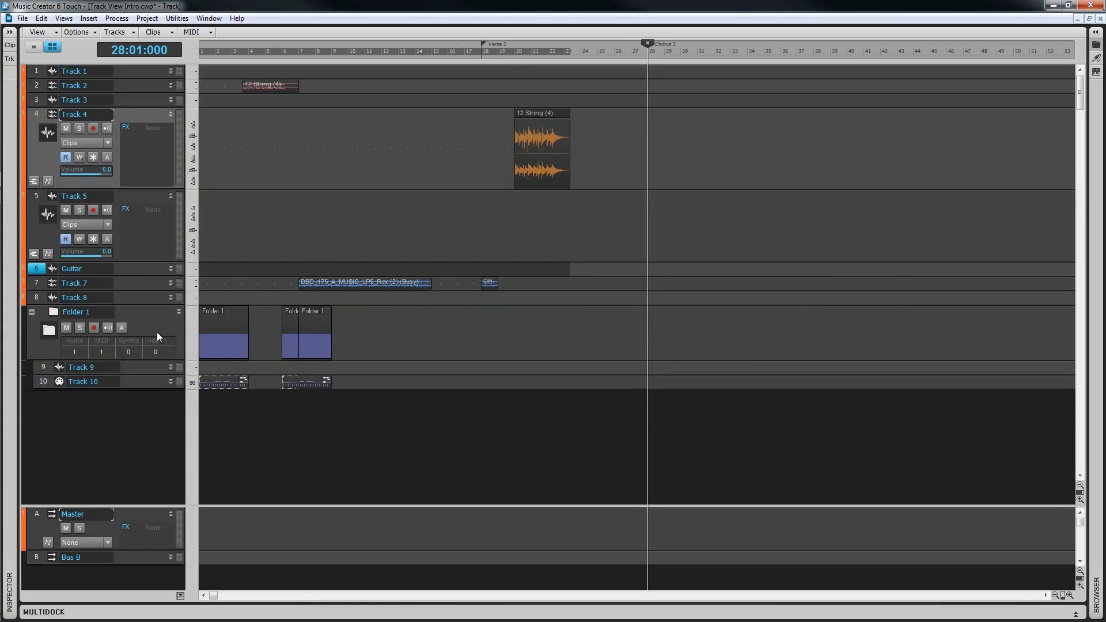
- Select a range of tracks starting at Track 1, enlarge them together, and make Track 2 active with the selection cleared
{"action": "left_click_drag", "start_coordinate": [36, 70], "coordinate": [40, 196]}
{"action": "left_click_drag", "start_coordinate": [131, 191], "coordinate": [145, 227]}
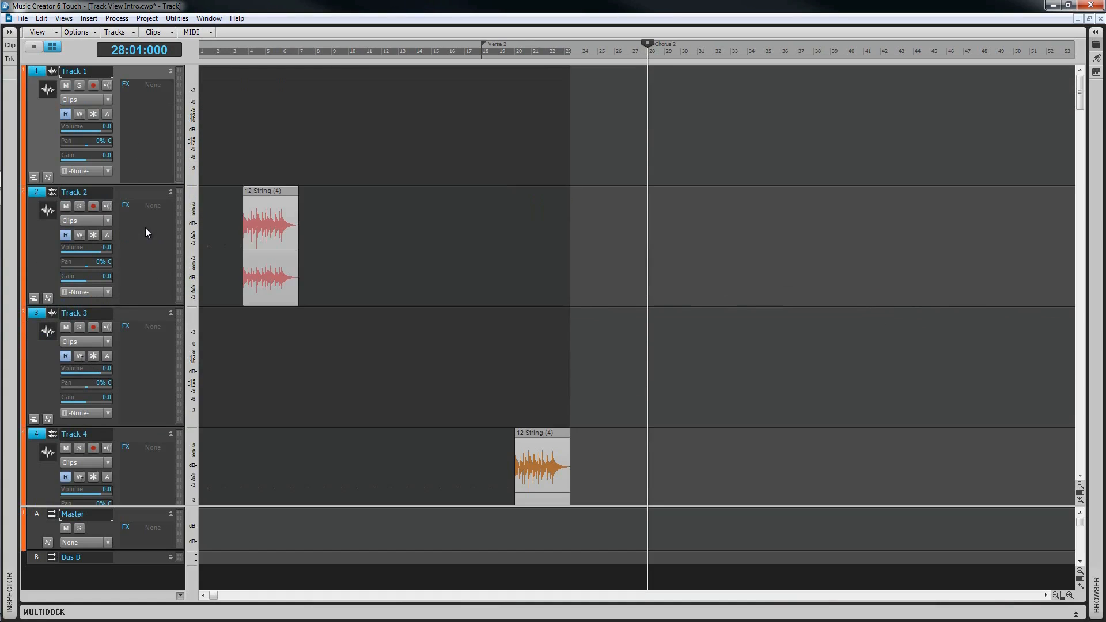
{"action": "left_click", "coordinate": [171, 252]}
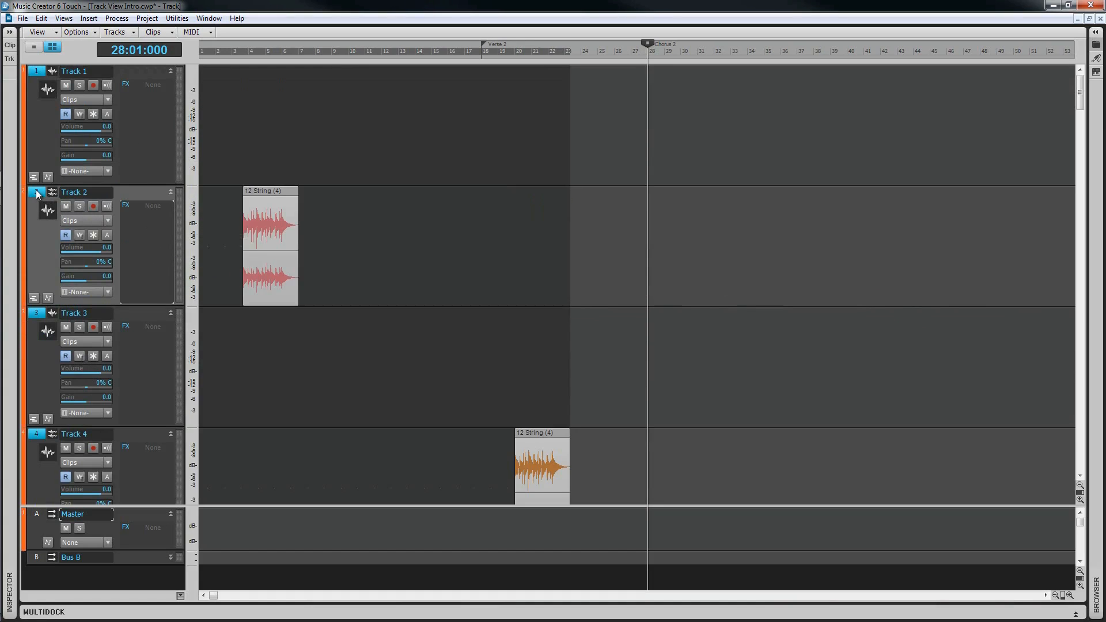
{"action": "left_click", "coordinate": [37, 193]}
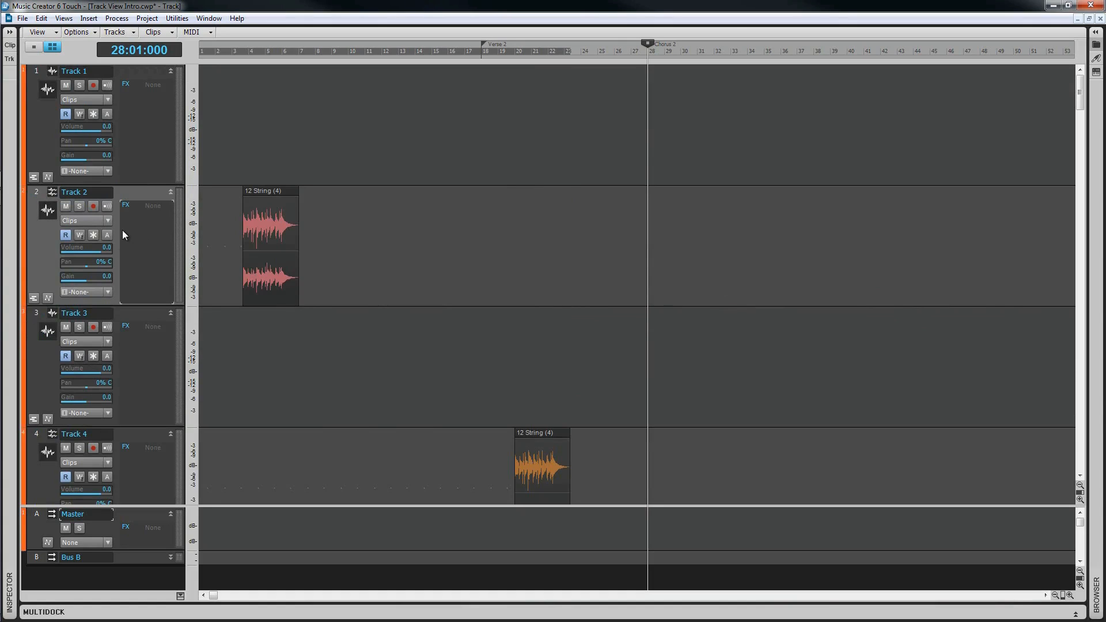
- Maximize Track 2 to fill the view and restore its height, and narrow the track pane slightly
{"action": "double_click", "coordinate": [49, 260]}
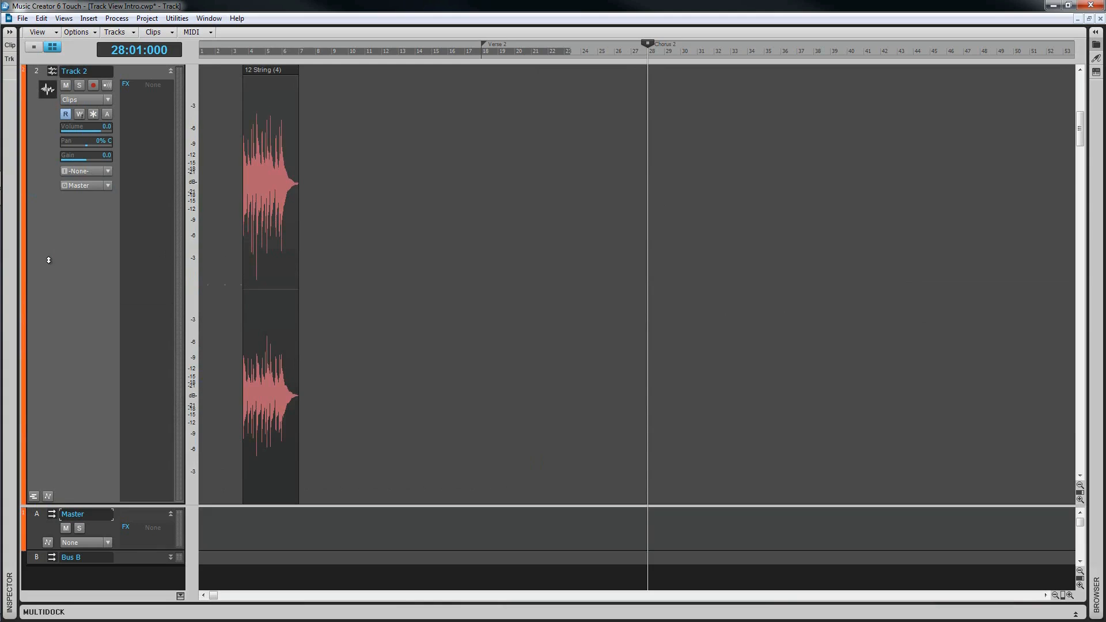
{"action": "double_click", "coordinate": [48, 260]}
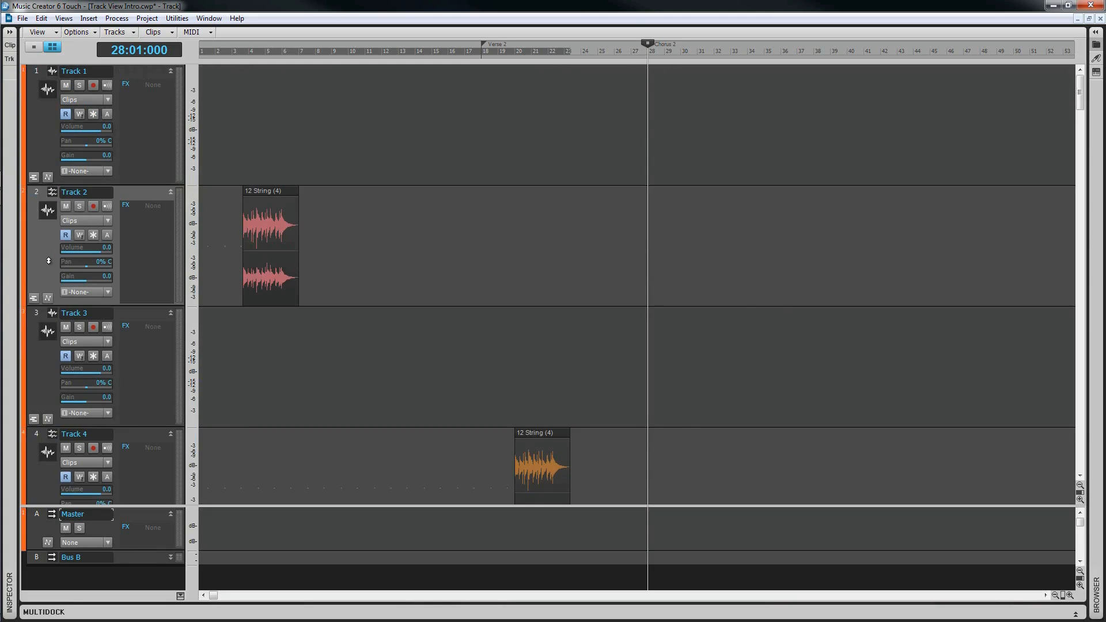
{"action": "left_click_drag", "start_coordinate": [199, 243], "coordinate": [172, 256]}
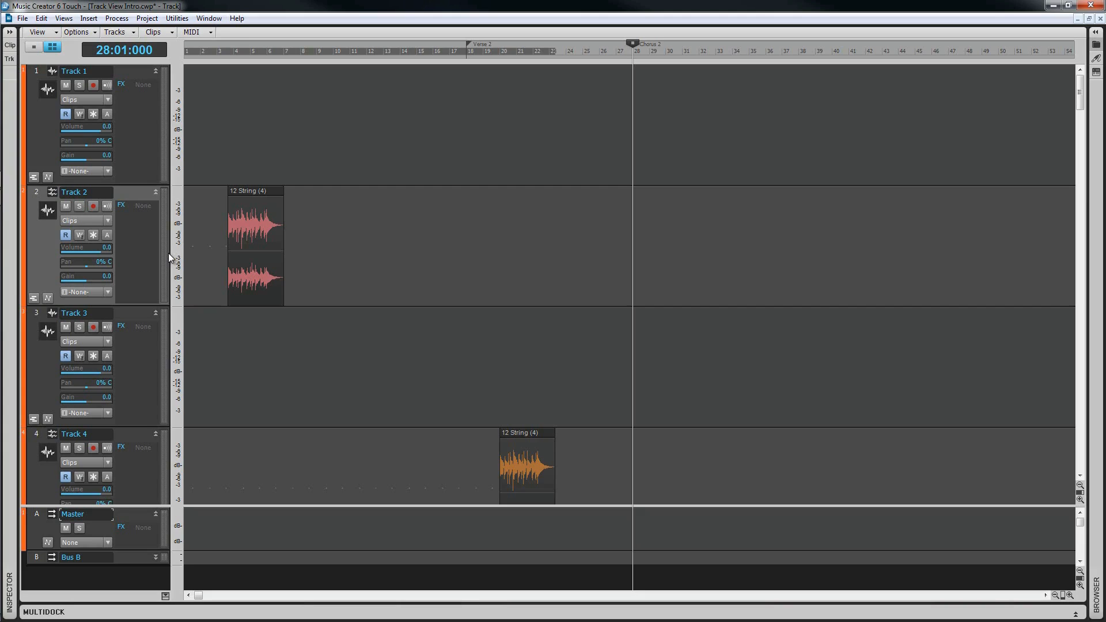
- Show the Navigator pane above the tracks, make it taller, and move its view rectangle
{"action": "left_click", "coordinate": [56, 34]}
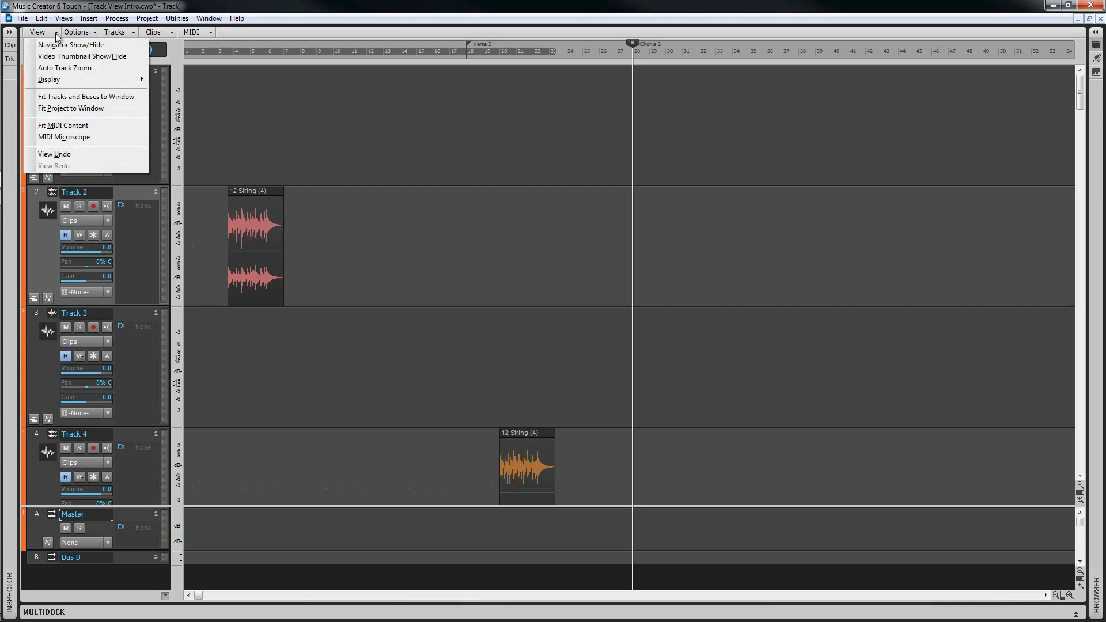
{"action": "left_click", "coordinate": [62, 44]}
{"action": "left_click_drag", "start_coordinate": [380, 63], "coordinate": [386, 116]}
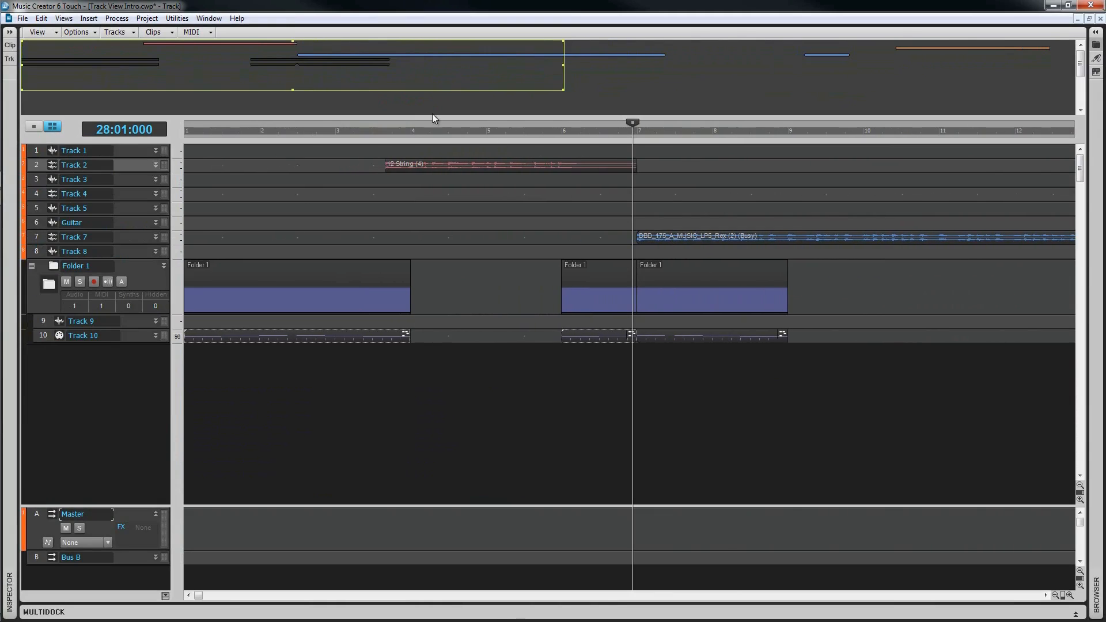
{"action": "left_click_drag", "start_coordinate": [299, 64], "coordinate": [254, 39]}
- Open the separate Navigator view in the MultiDock, shift its view rectangle to scroll the tracks, and close it
{"action": "left_click", "coordinate": [63, 18]}
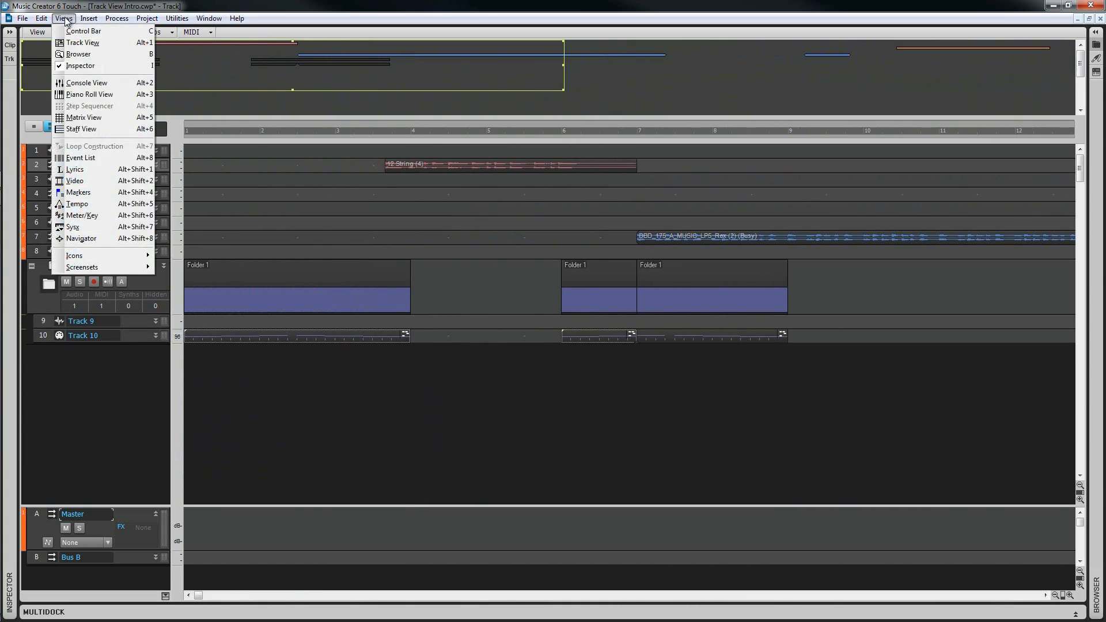
{"action": "left_click", "coordinate": [91, 239]}
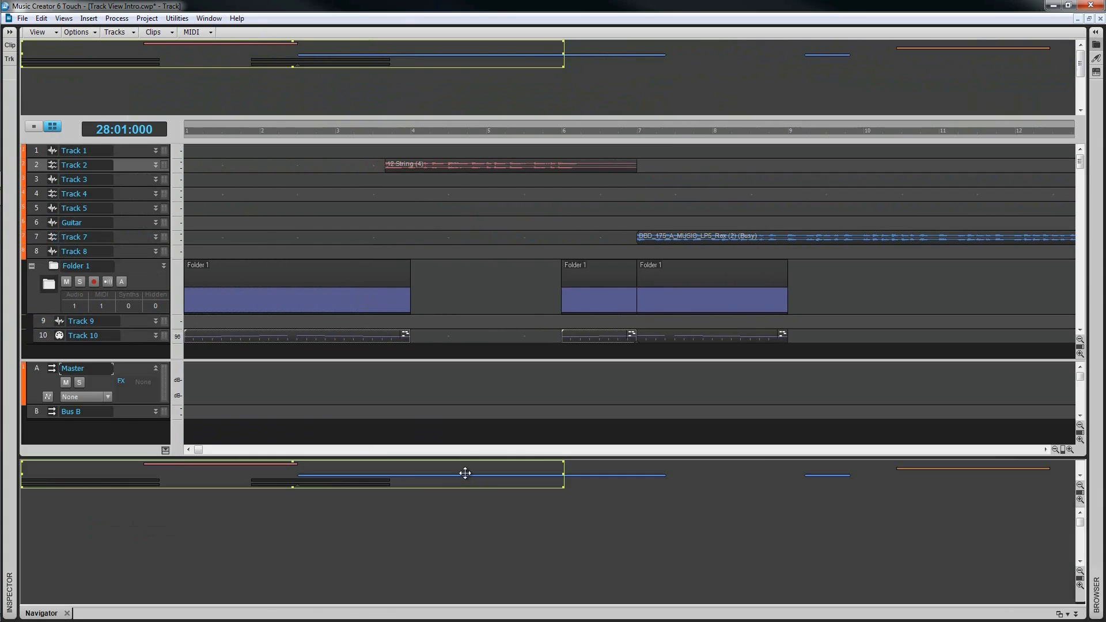
{"action": "left_click_drag", "start_coordinate": [465, 473], "coordinate": [400, 476]}
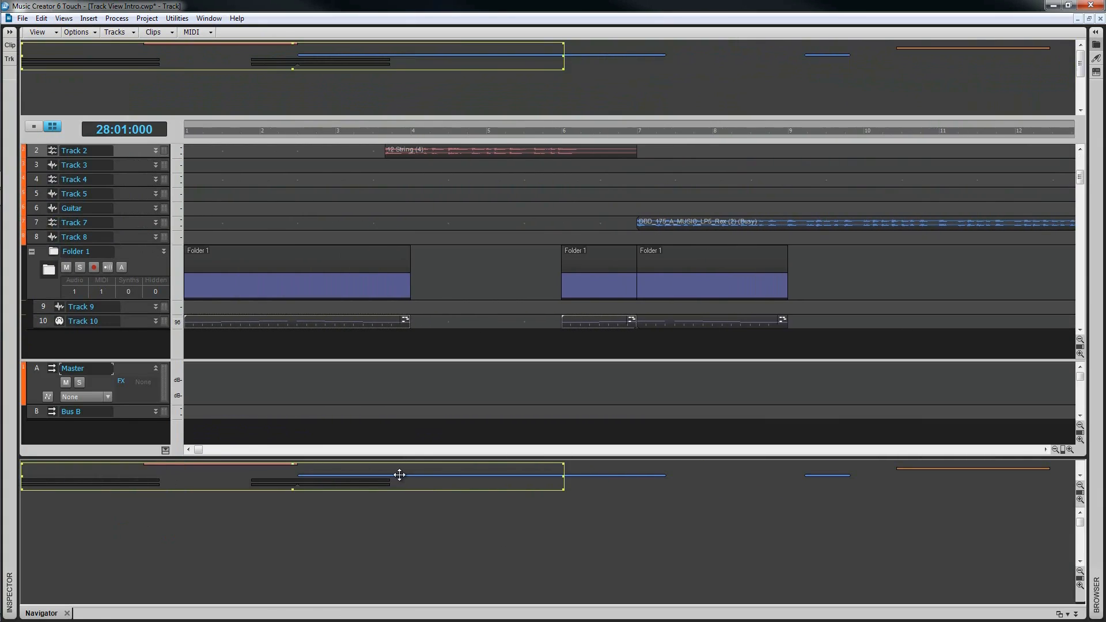
{"action": "left_click", "coordinate": [67, 613]}
- Hide the Navigator pane, and show the Video Thumbnail pane at a taller height
{"action": "left_click", "coordinate": [55, 32]}
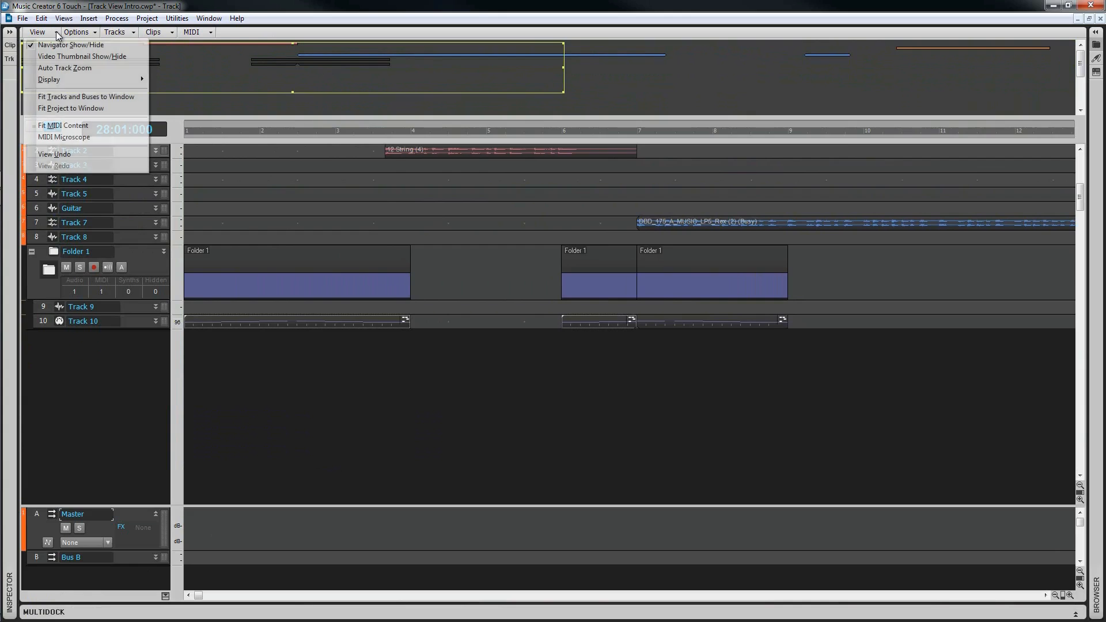
{"action": "left_click", "coordinate": [55, 43]}
{"action": "left_click", "coordinate": [56, 33]}
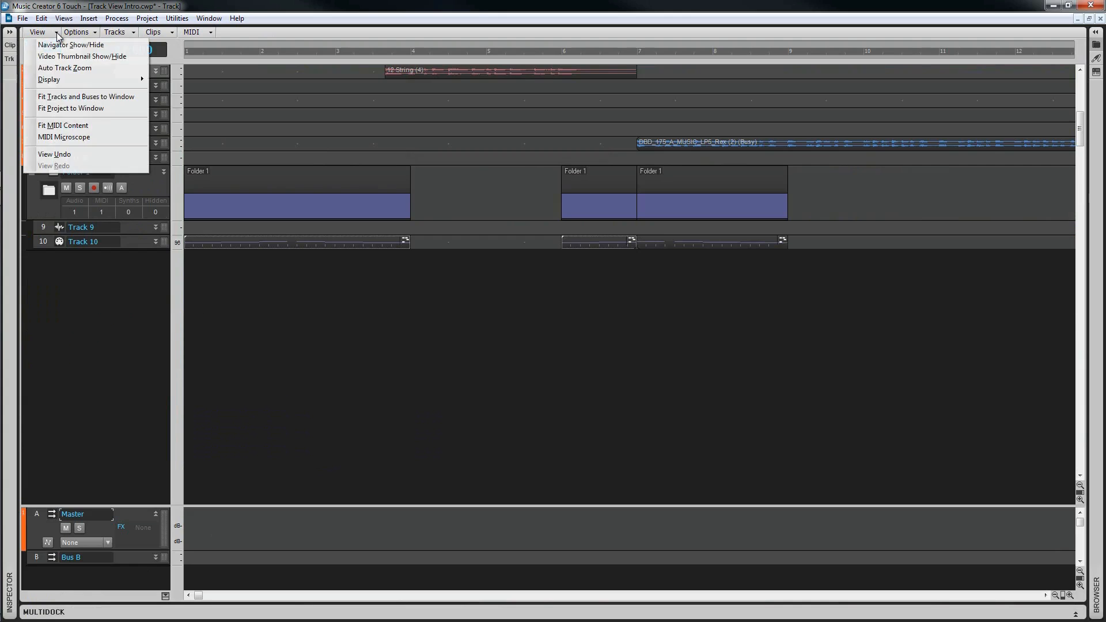
{"action": "left_click", "coordinate": [56, 62]}
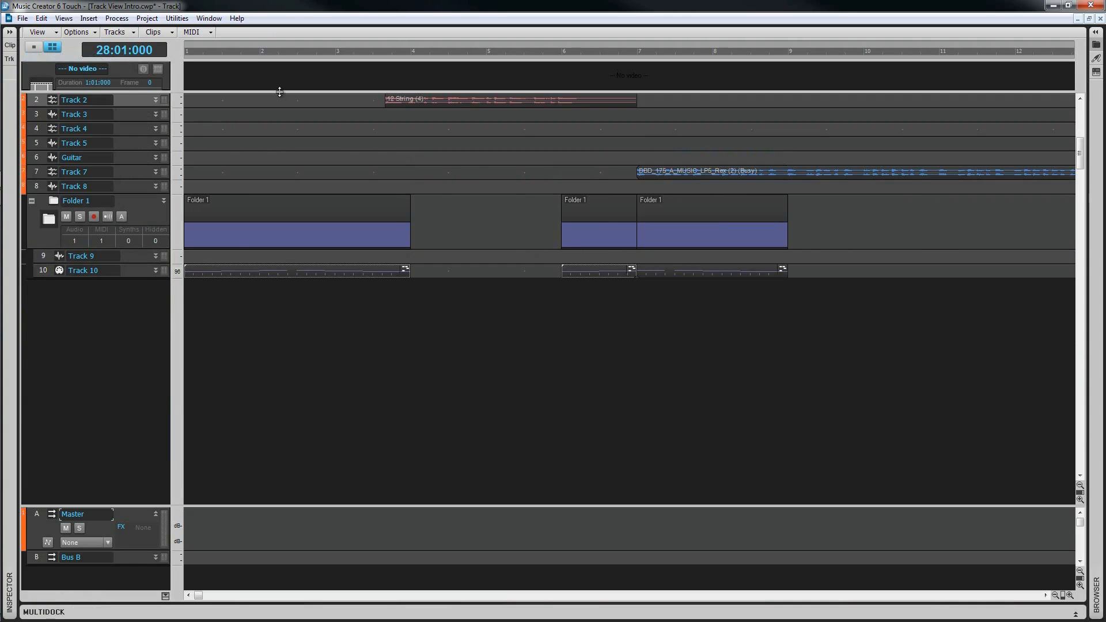
{"action": "left_click_drag", "start_coordinate": [281, 92], "coordinate": [284, 239]}
- Import the video Track Day.avi with its audio stream from the Videos library and display its thumbnails
{"action": "right_click", "coordinate": [249, 119]}
{"action": "left_click", "coordinate": [284, 170]}
{"action": "left_click", "coordinate": [420, 299]}
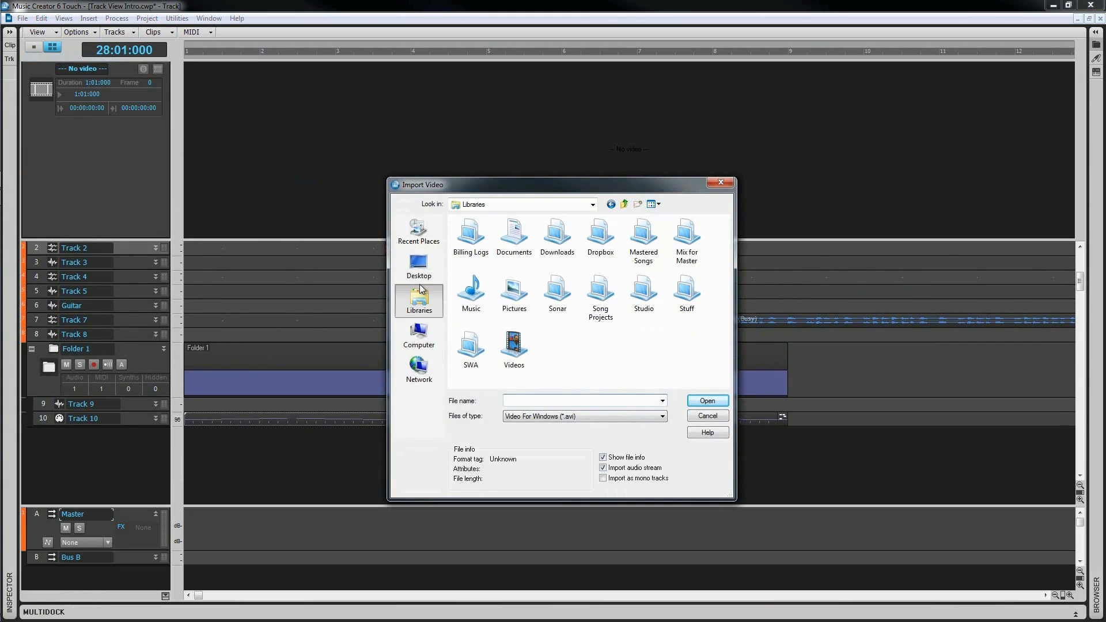
{"action": "double_click", "coordinate": [514, 346]}
{"action": "left_click", "coordinate": [474, 332]}
{"action": "left_click", "coordinate": [705, 400]}
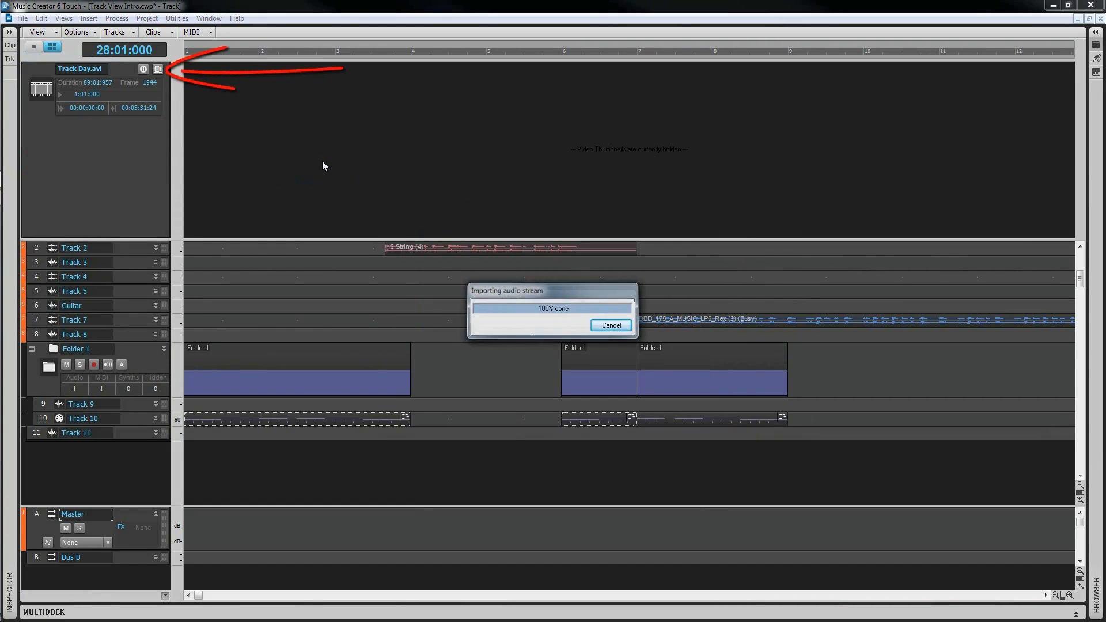
{"action": "left_click", "coordinate": [158, 69]}
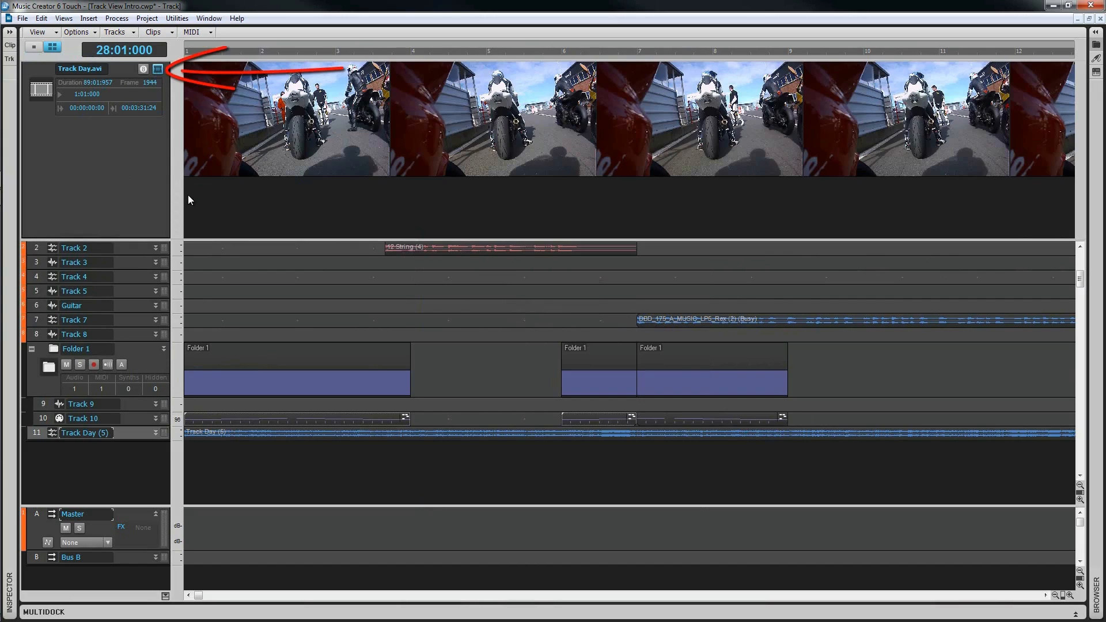
- Open the Video view in the MultiDock and enlarge it to give the video more height
{"action": "left_click", "coordinate": [64, 18]}
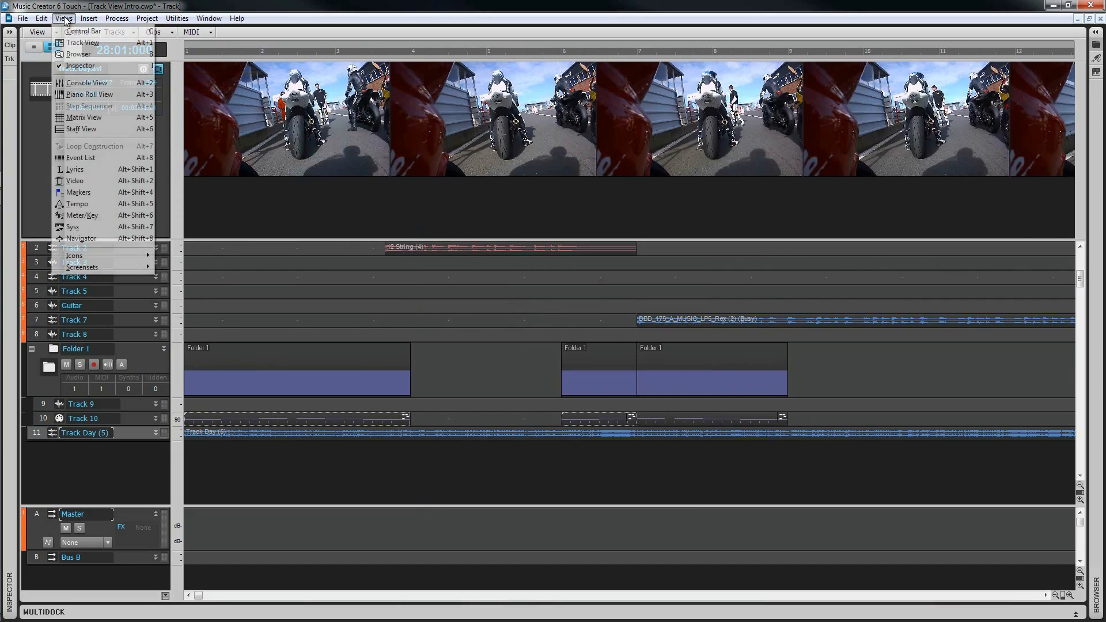
{"action": "left_click", "coordinate": [76, 181]}
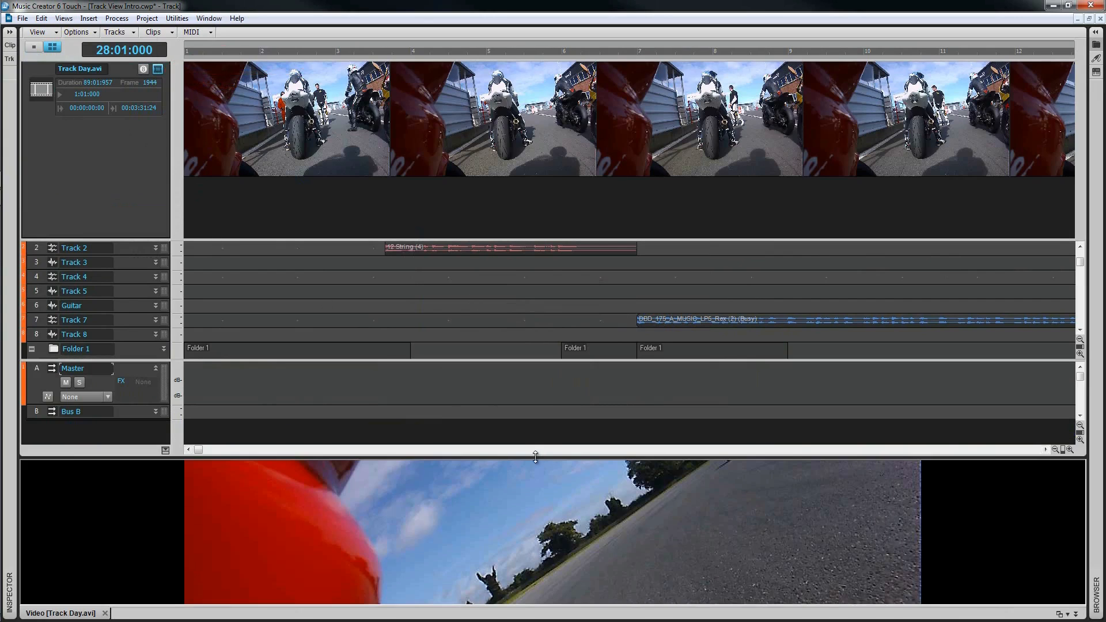
{"action": "left_click_drag", "start_coordinate": [538, 248], "coordinate": [538, 249]}
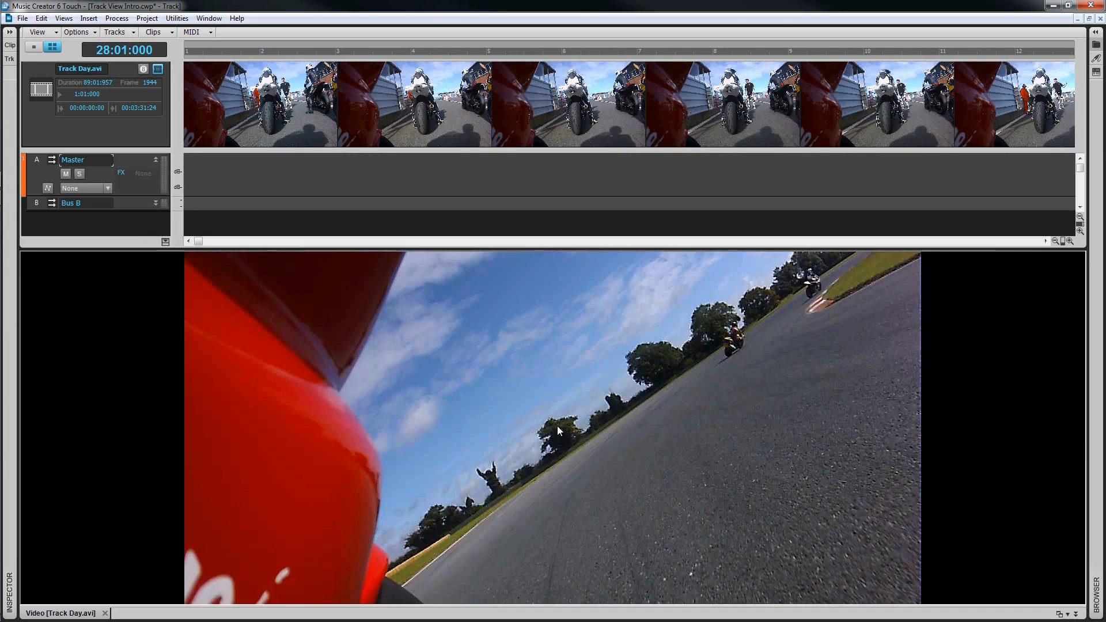